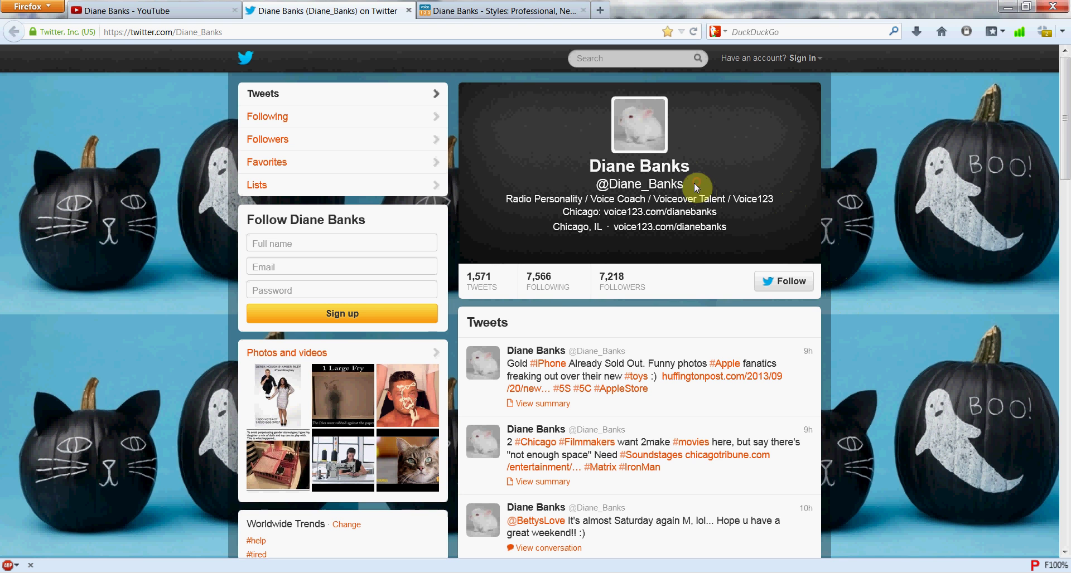
Step: Highlight Diane Banks's Twitter handle, then switch to her Voice123 talent page
left_click_drag(694, 183, 594, 183)
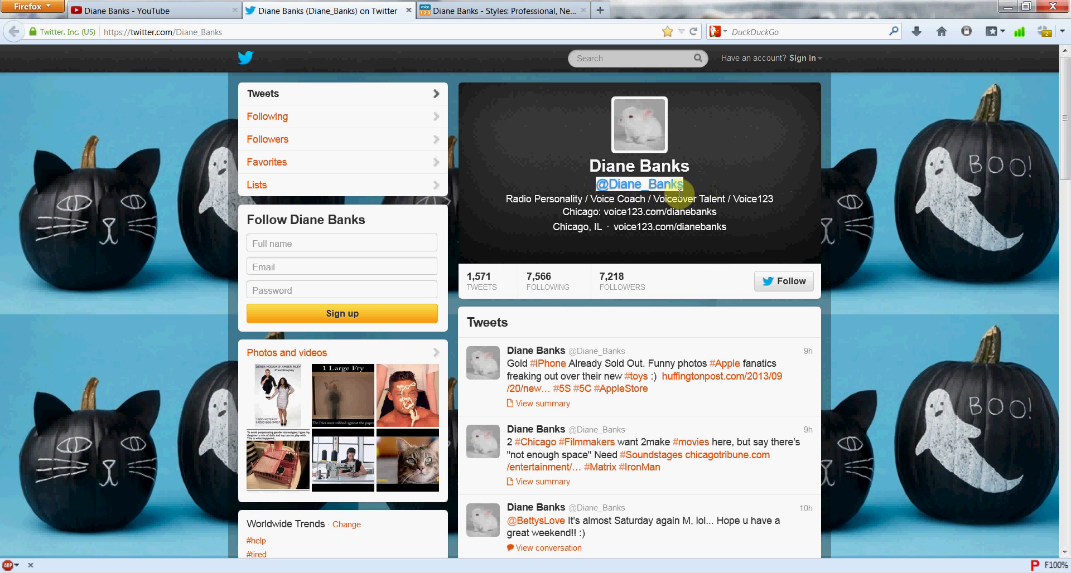
left_click(711, 186)
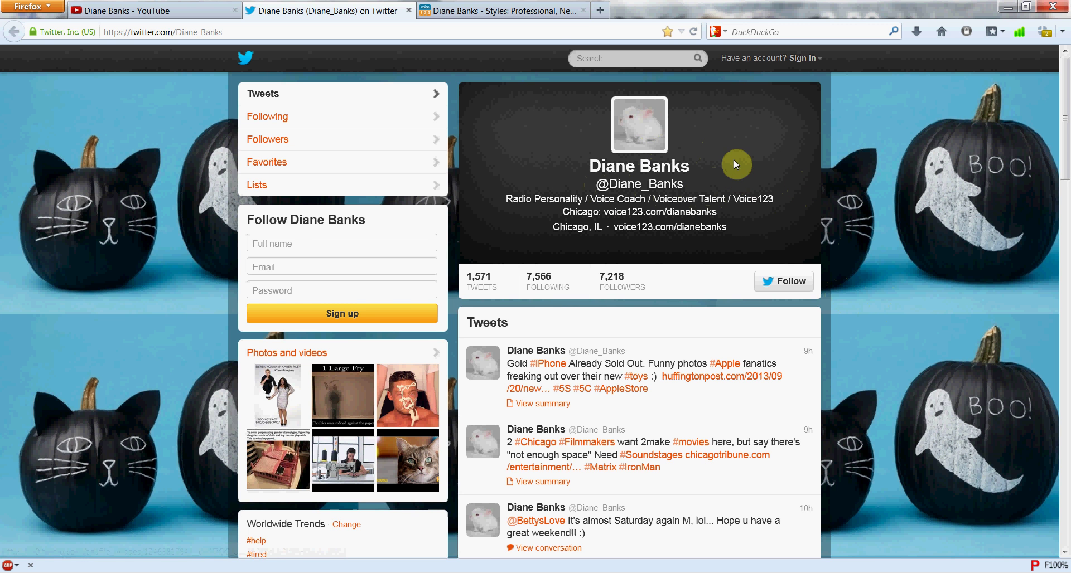
left_click(548, 11)
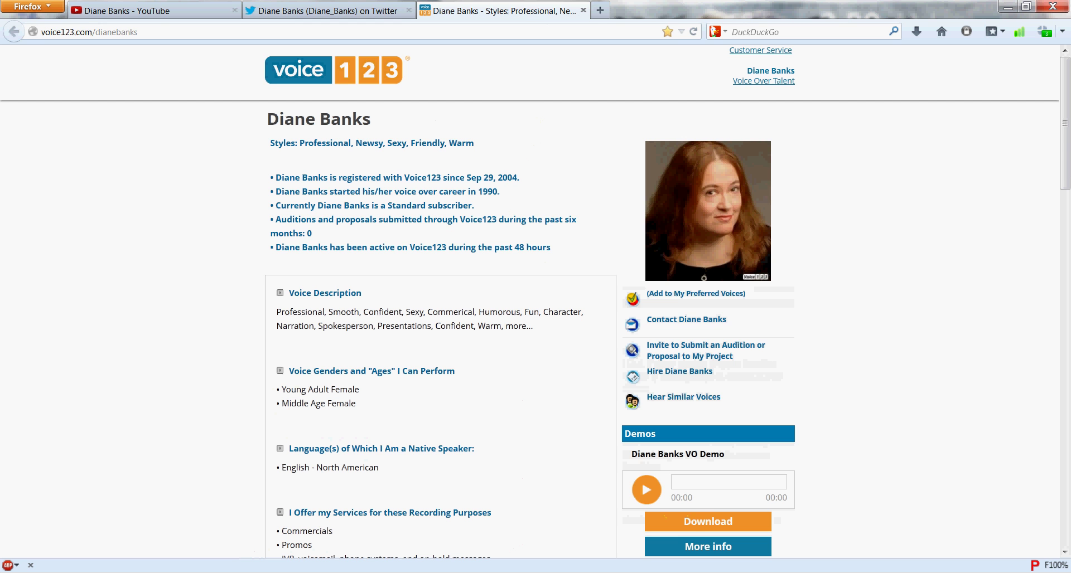
left_click(368, 12)
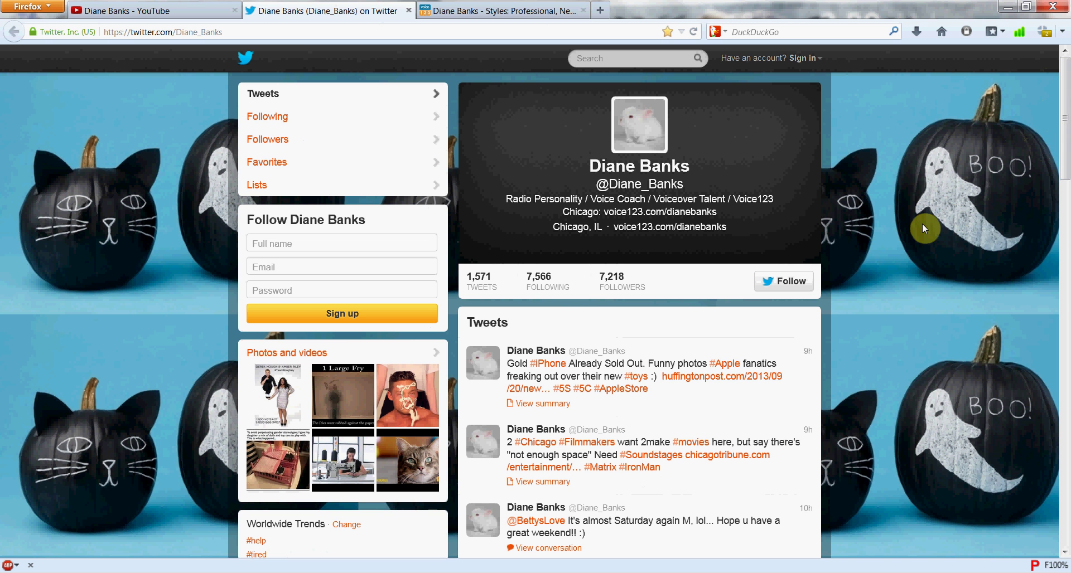
Step: Switch to Diane Banks's YouTube channel showing her voiceover demo
left_click(132, 11)
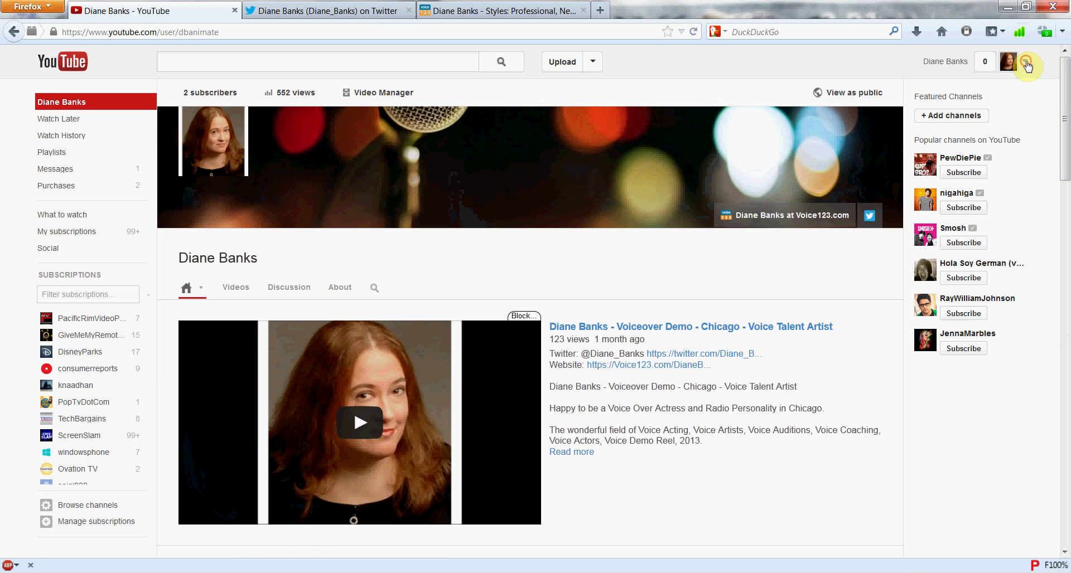
left_click(1026, 63)
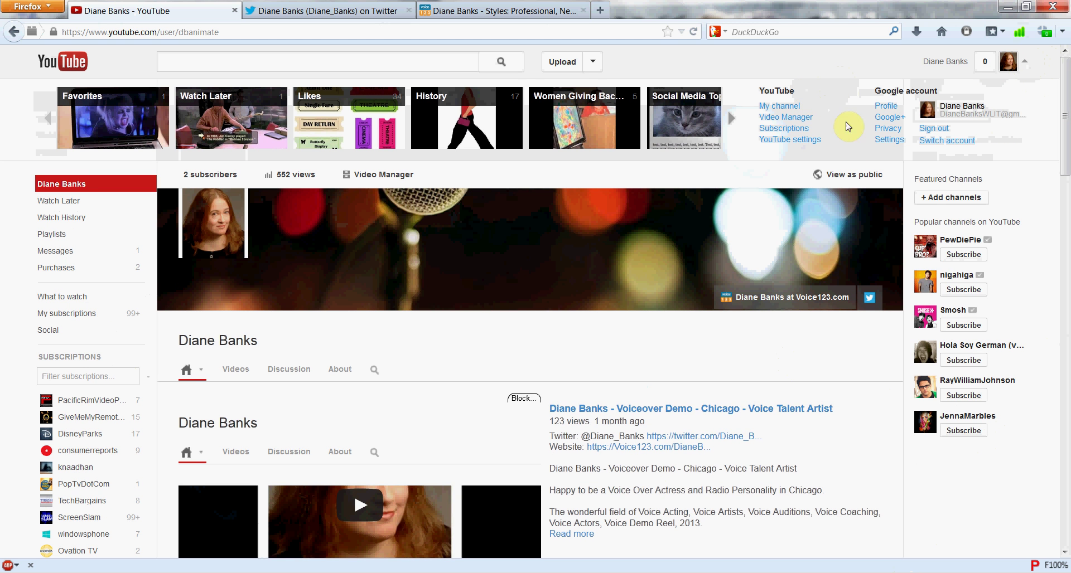
left_click(1027, 63)
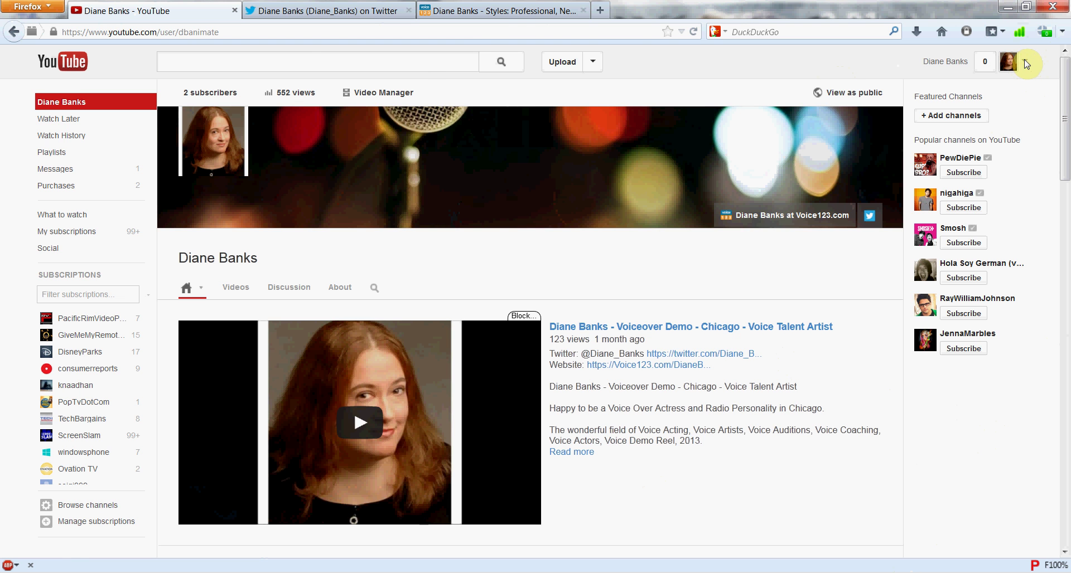
left_click(1027, 64)
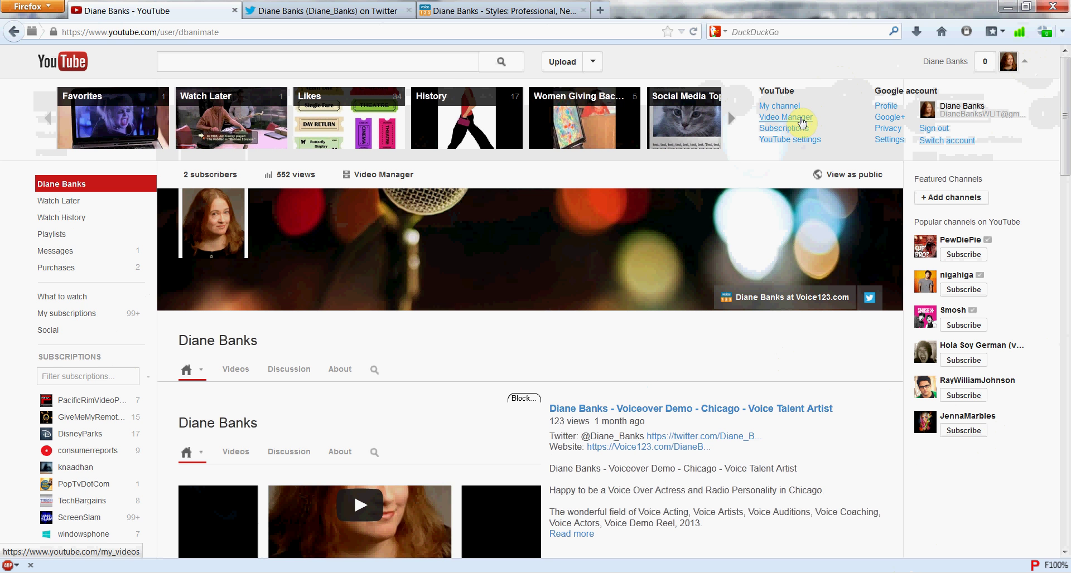
left_click(804, 119)
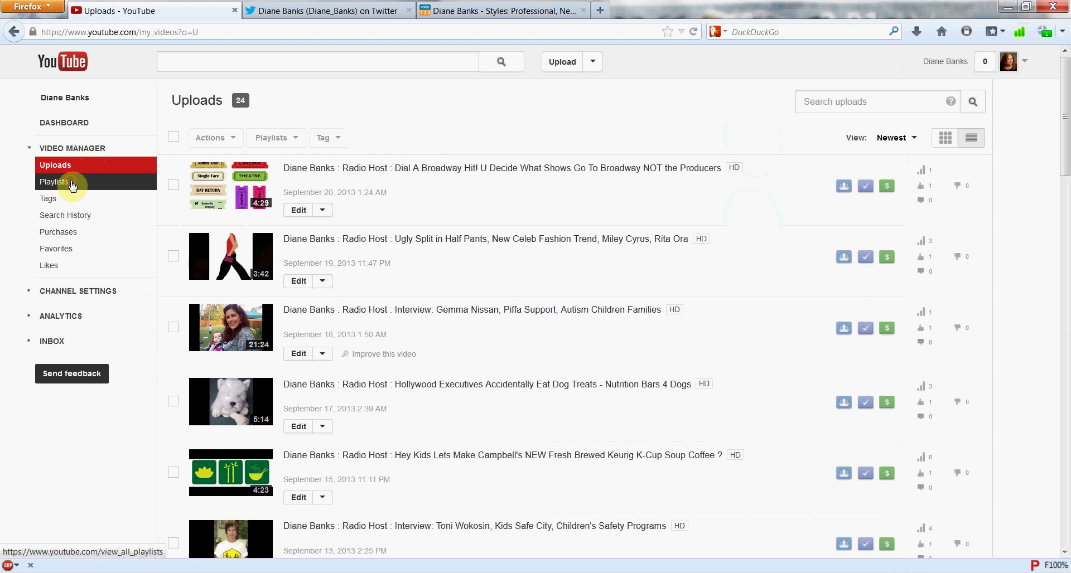
left_click(73, 187)
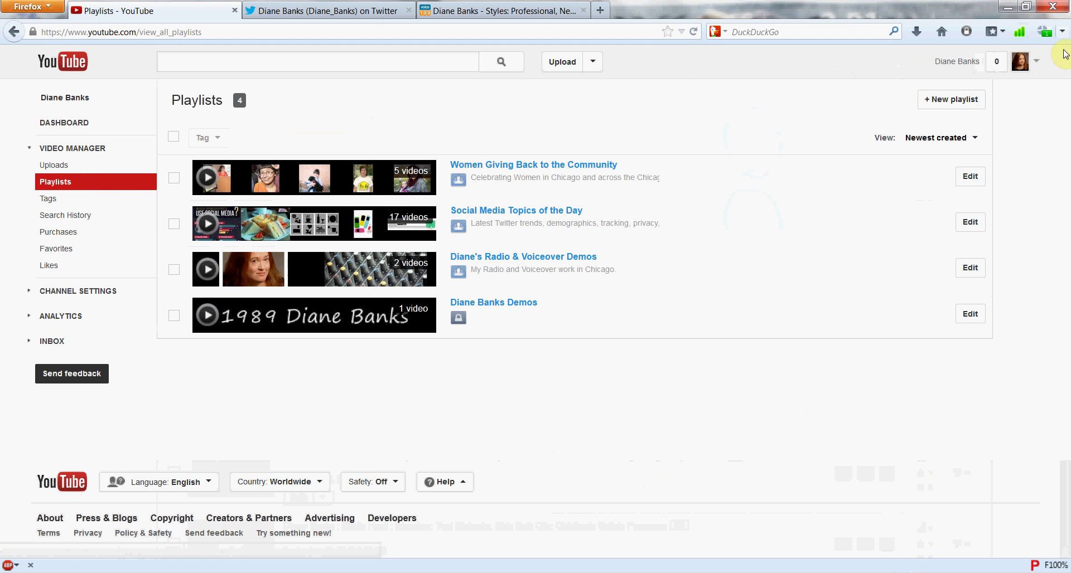
left_click(1039, 66)
left_click(778, 105)
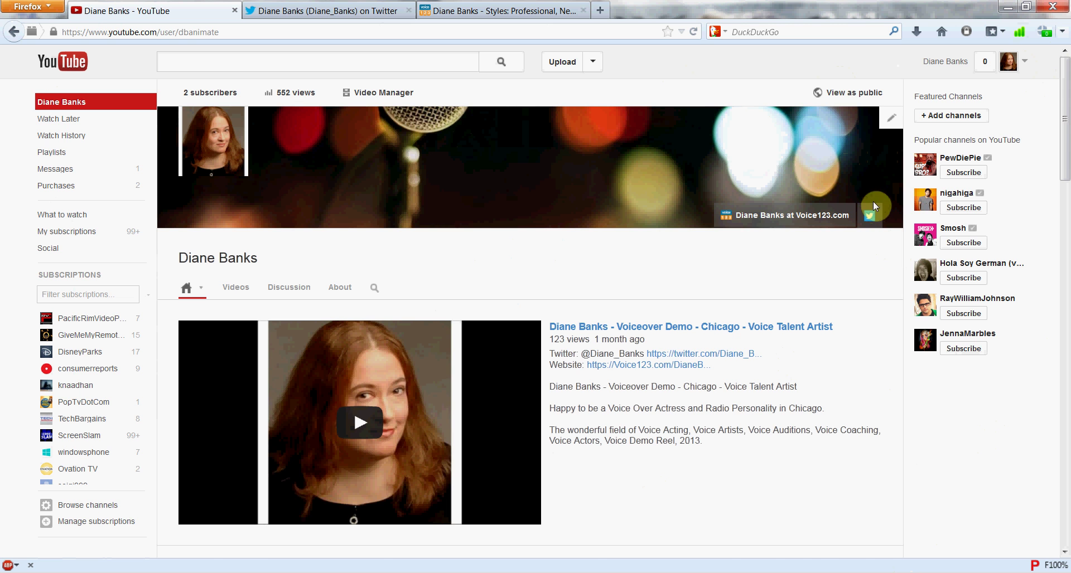
scroll(890, 280, "down", 3)
scroll(889, 292, "down", 3)
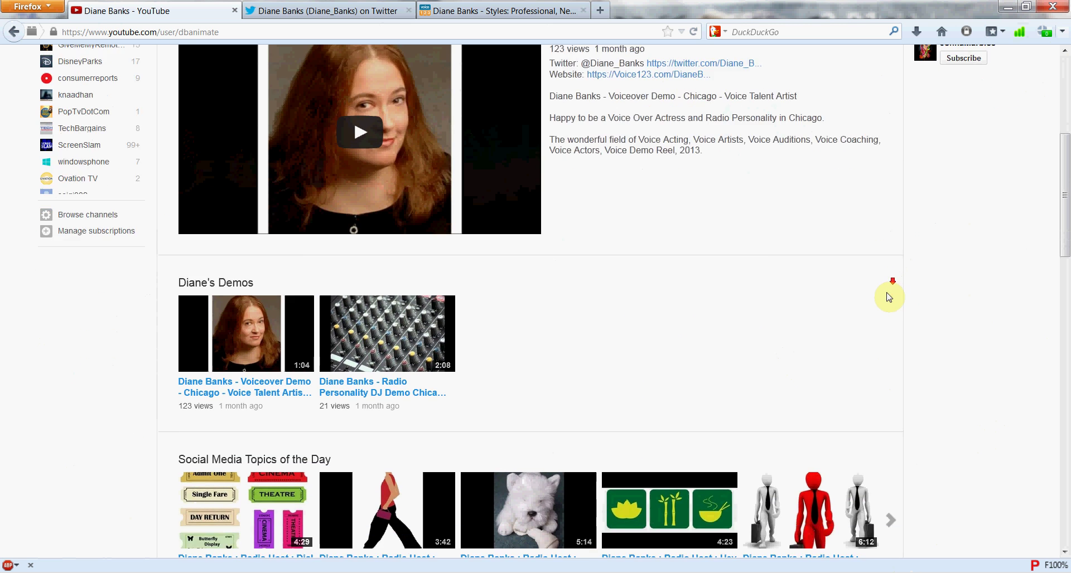
scroll(899, 297, "down", 3)
scroll(941, 291, "down", 3)
scroll(941, 291, "down", 3)
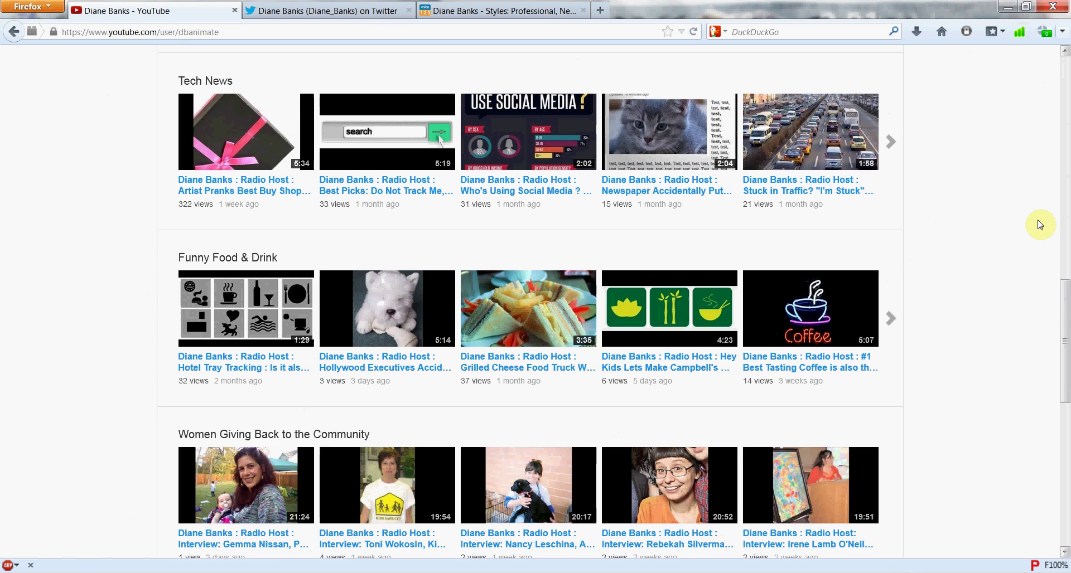
scroll(1019, 218, "down", 3)
scroll(1020, 218, "down", 5)
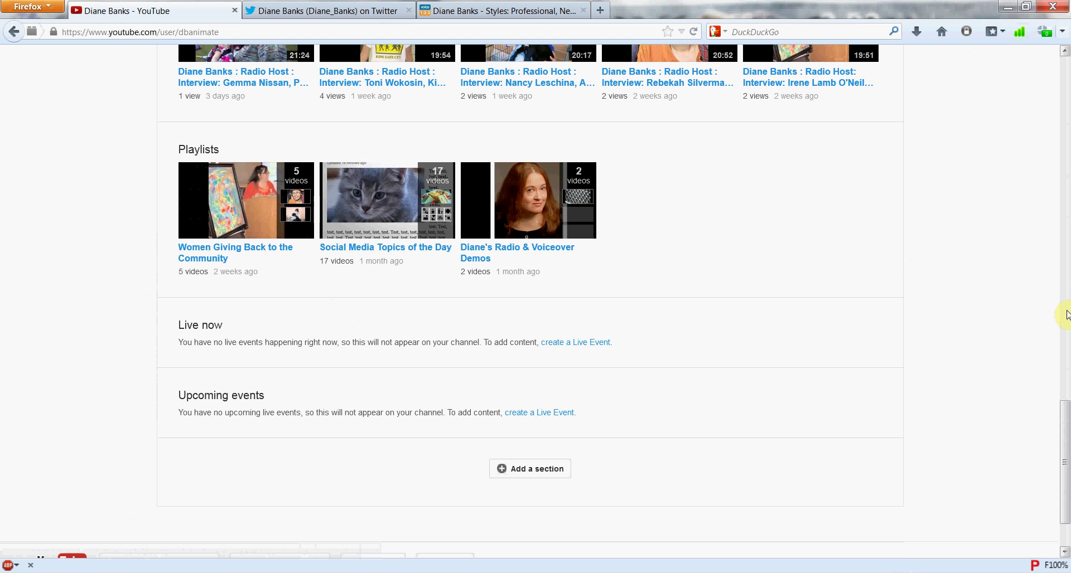
left_click_drag(1065, 435, 1059, 23)
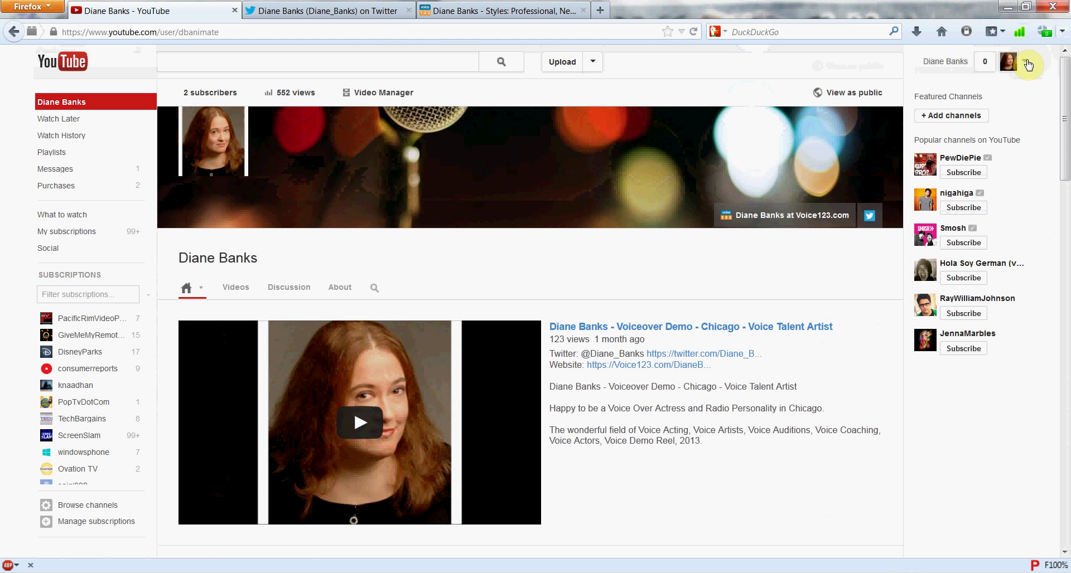
Step: Go through Video Manager's Playlists to the 'Social Media Topics of the Day' playlist
left_click(1025, 62)
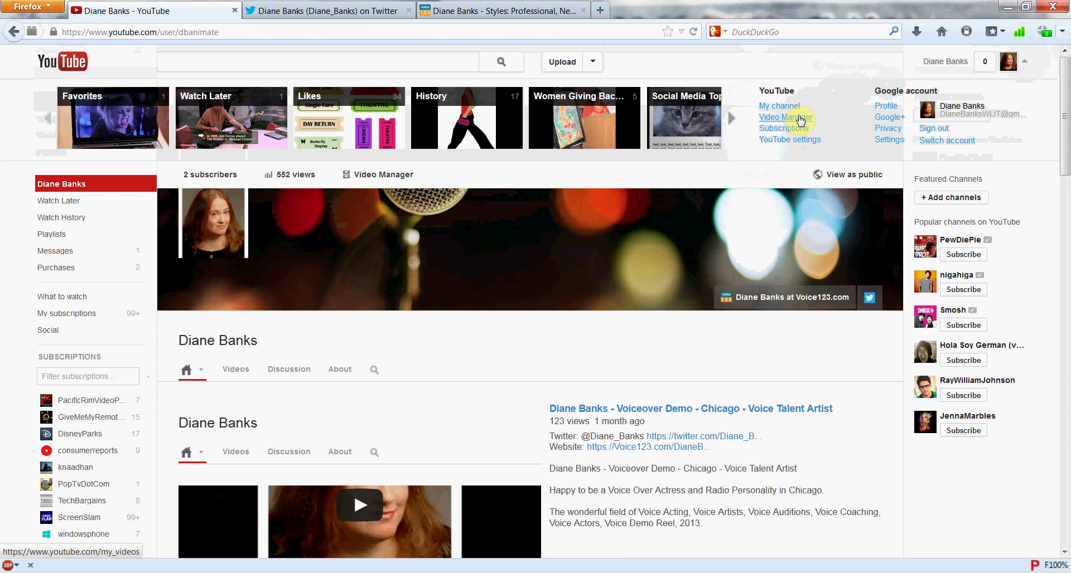
left_click(800, 120)
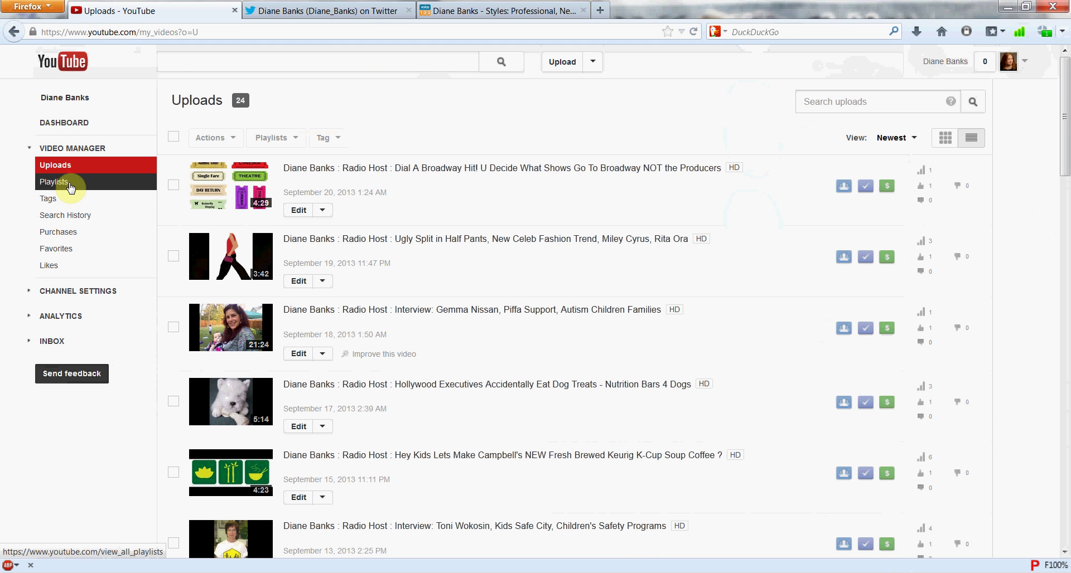
left_click(71, 188)
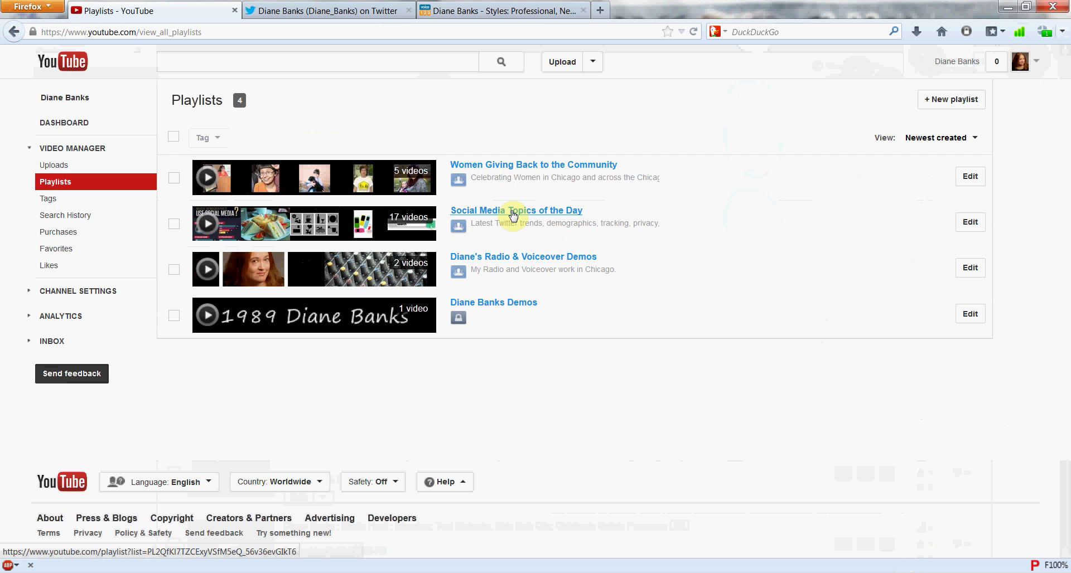
left_click(513, 212)
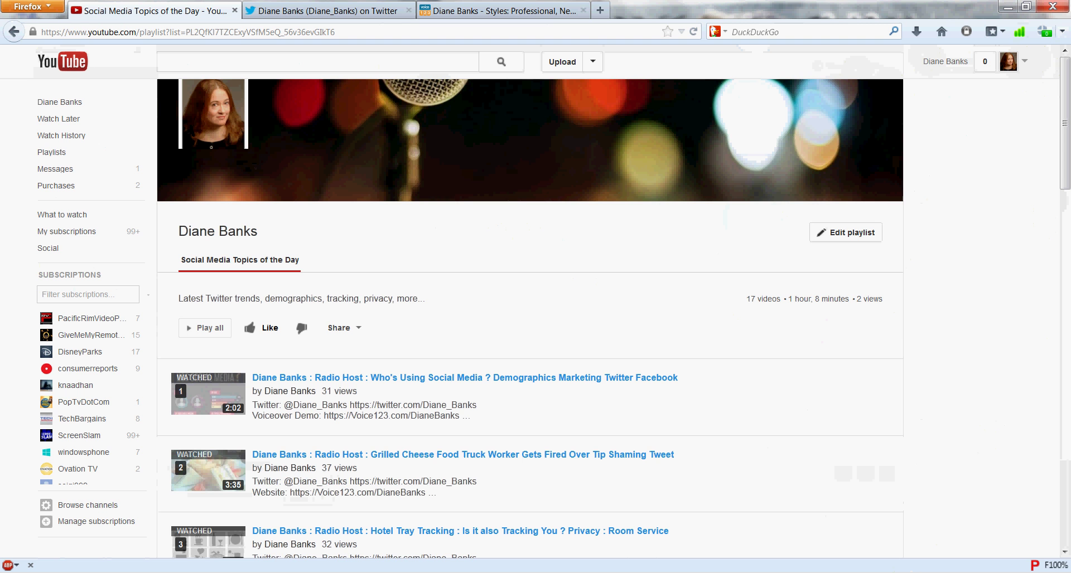
Step: Zoom the playlist page to 133% and scroll through its first entries
left_click(1052, 569)
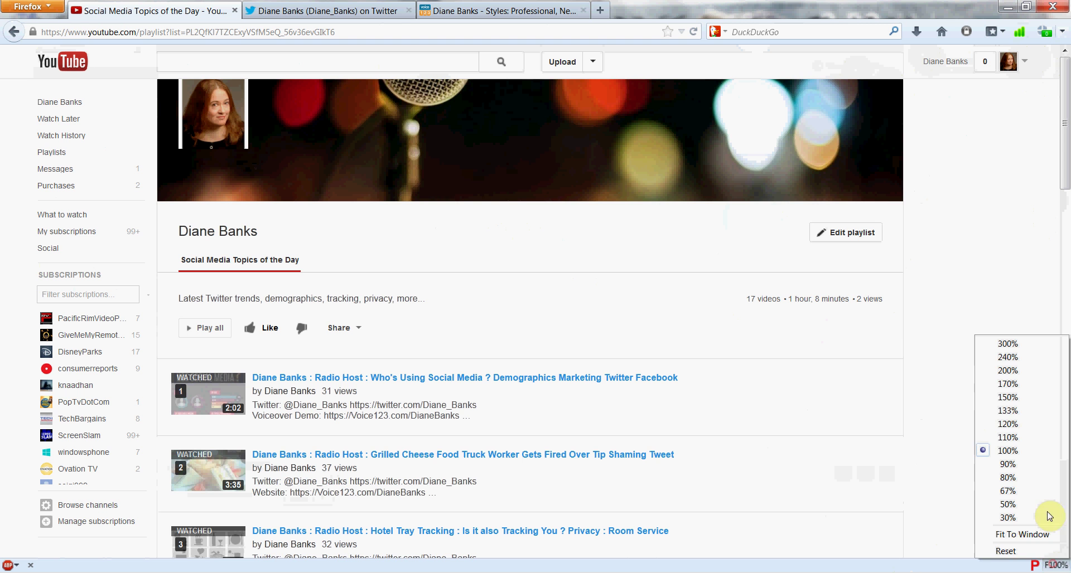
left_click(1010, 411)
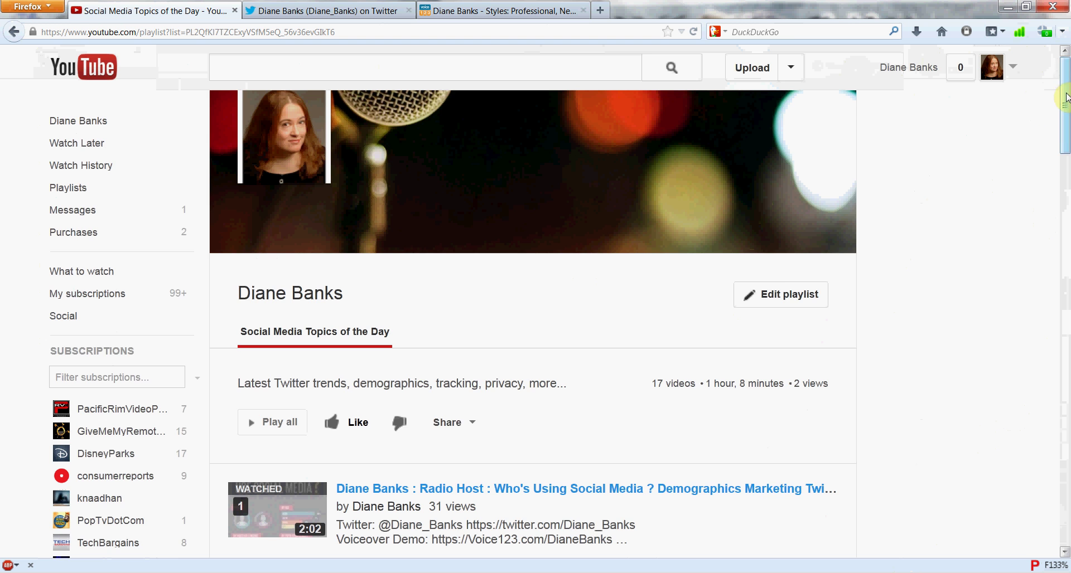
left_click_drag(1066, 96, 1066, 119)
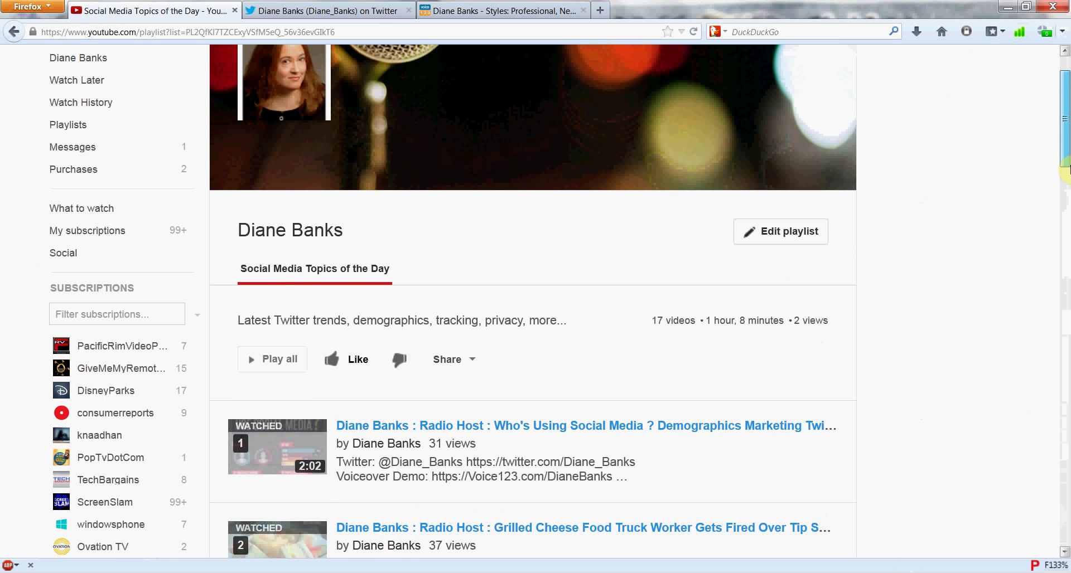
left_click(1065, 167)
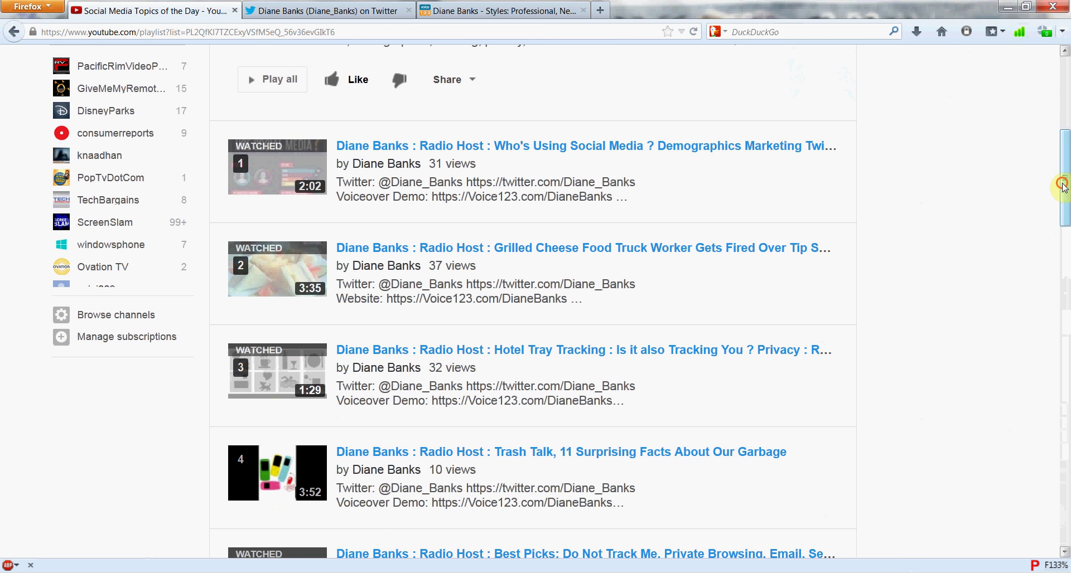
left_click_drag(1063, 185, 1065, 126)
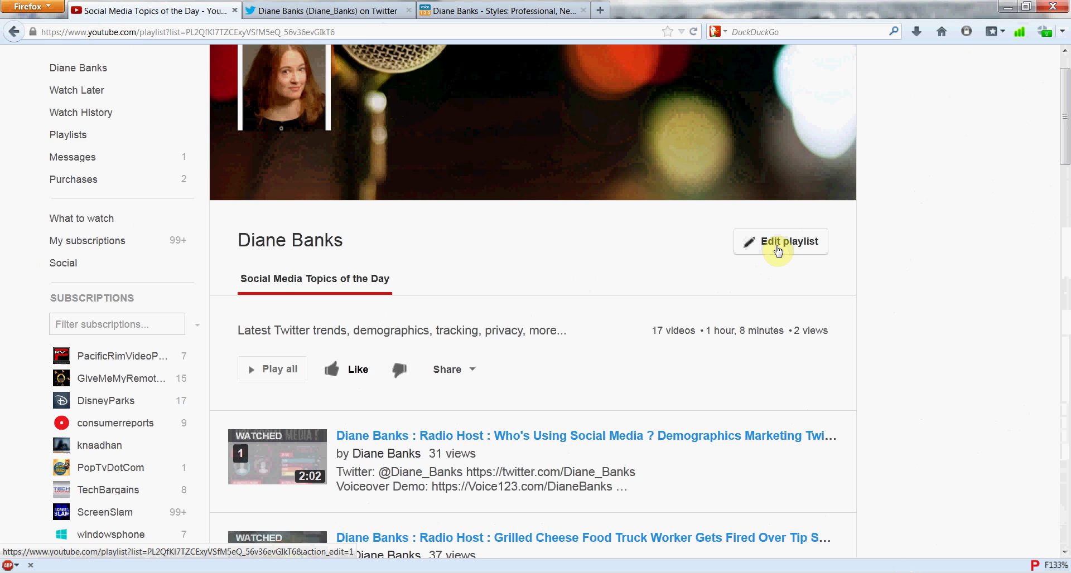
Step: Edit the playlist and set video 12's pink-ribbon package frame as its thumbnail
left_click(778, 249)
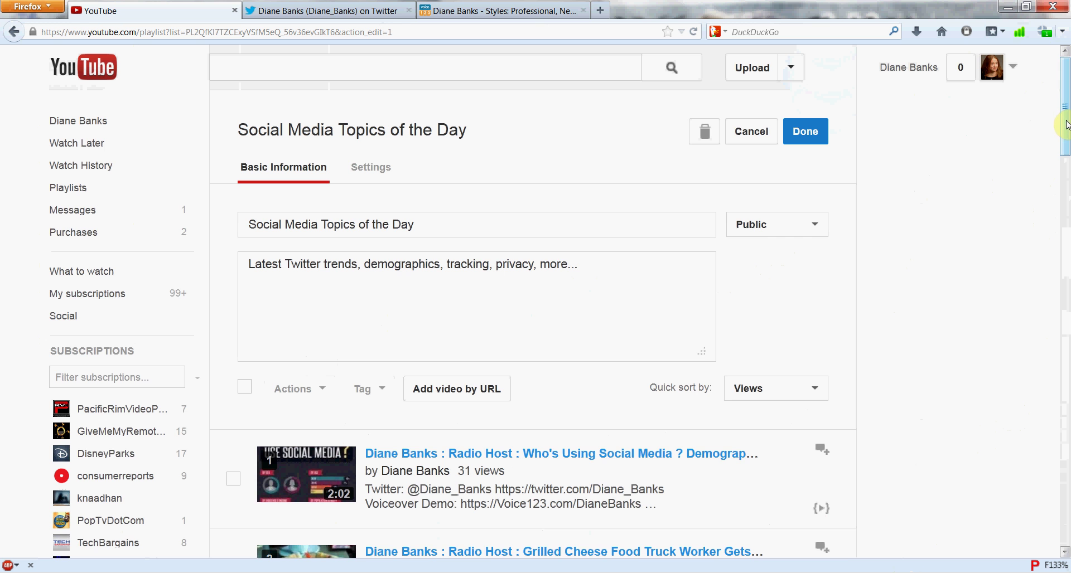
left_click_drag(1064, 121, 1065, 198)
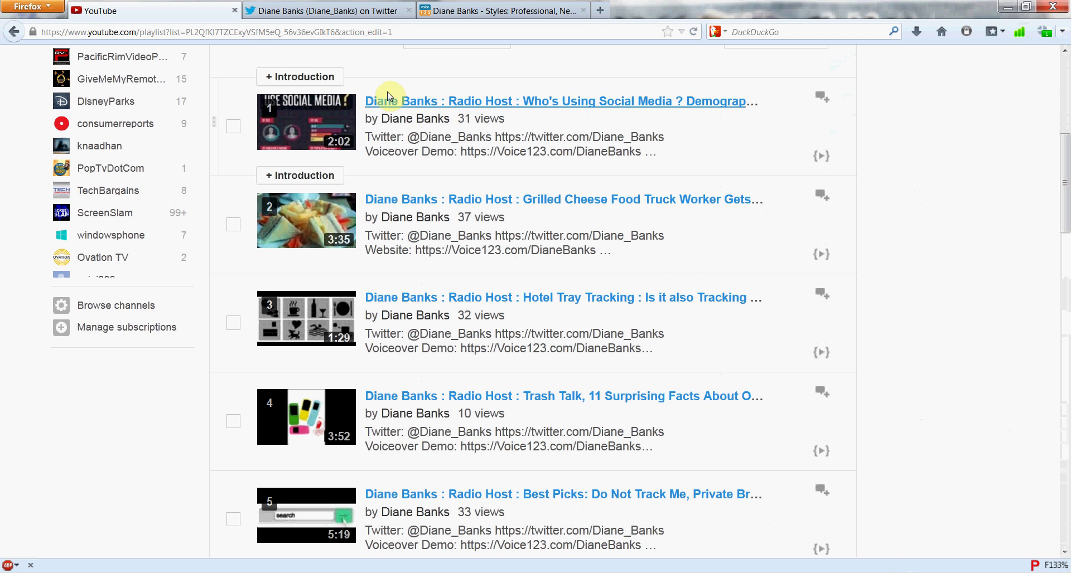
mouse_move(306, 514)
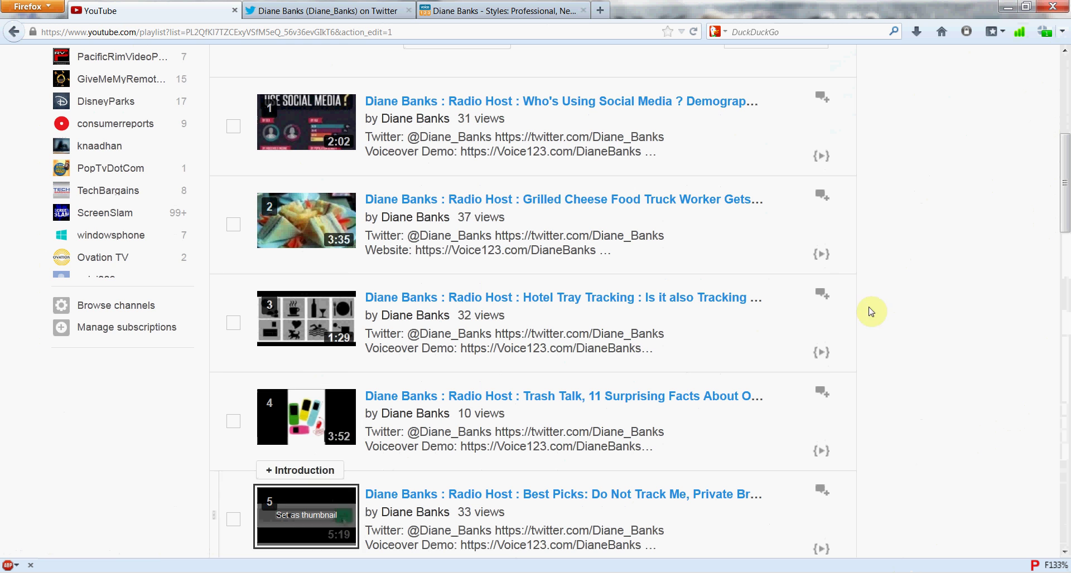
scroll(411, 210, "down", 2)
scroll(478, 211, "down", 3)
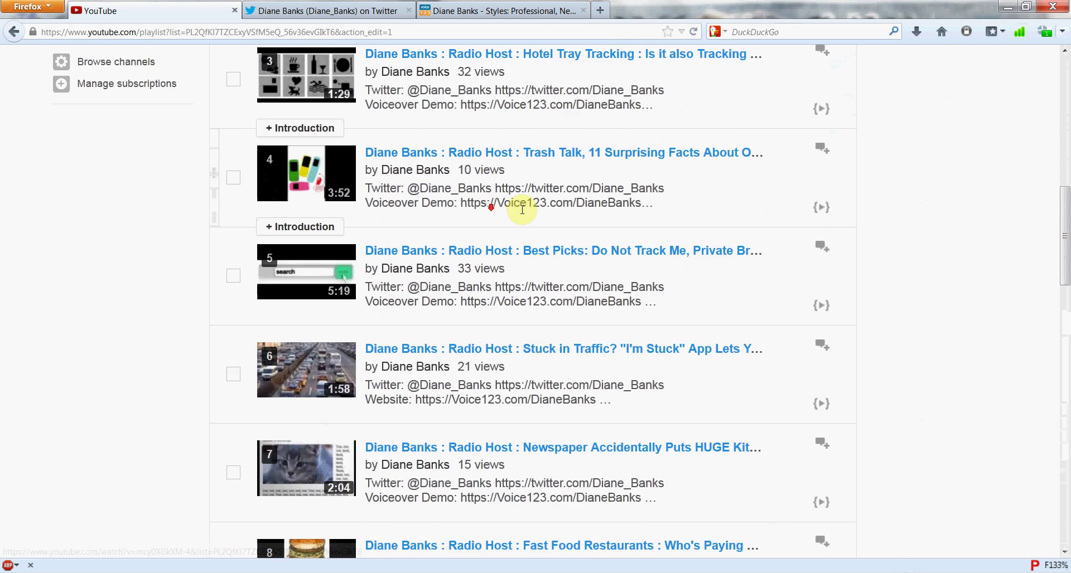
scroll(513, 208, "down", 4)
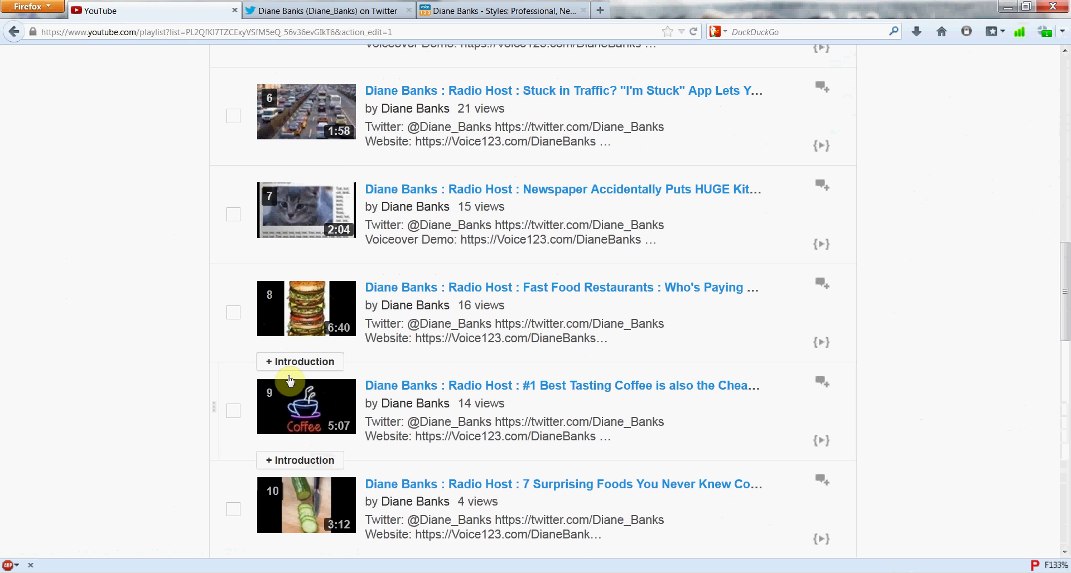
scroll(290, 381, "down", 3)
scroll(285, 357, "down", 2)
scroll(276, 312, "down", 2)
scroll(301, 329, "down", 2)
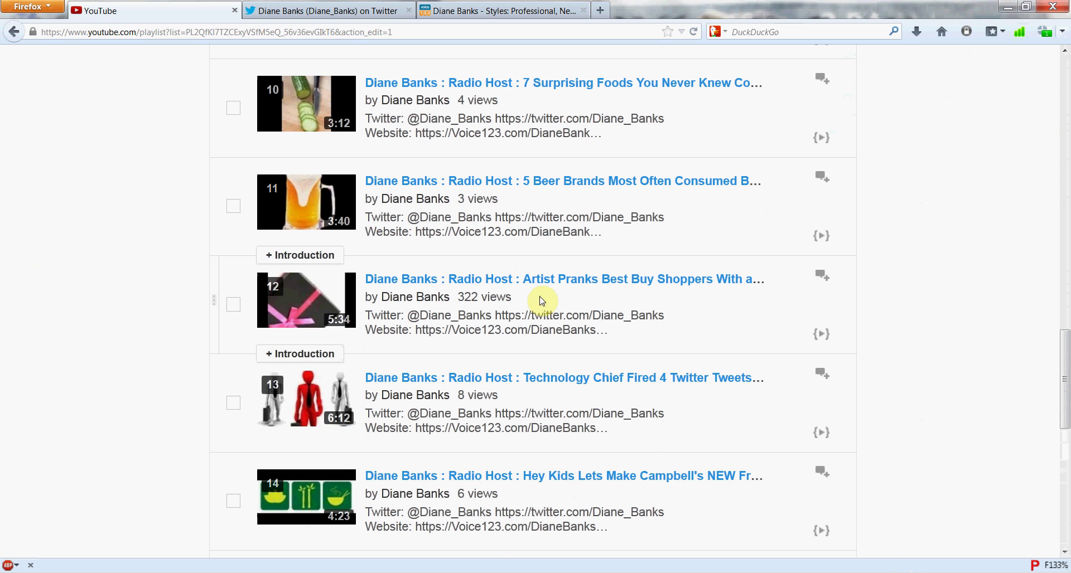
mouse_move(306, 300)
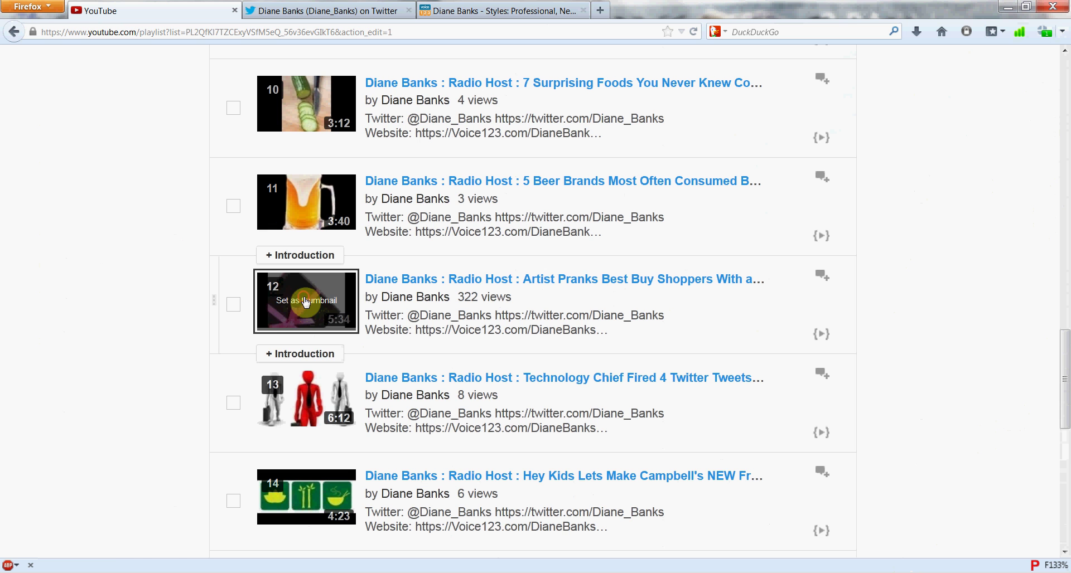
left_click(306, 302)
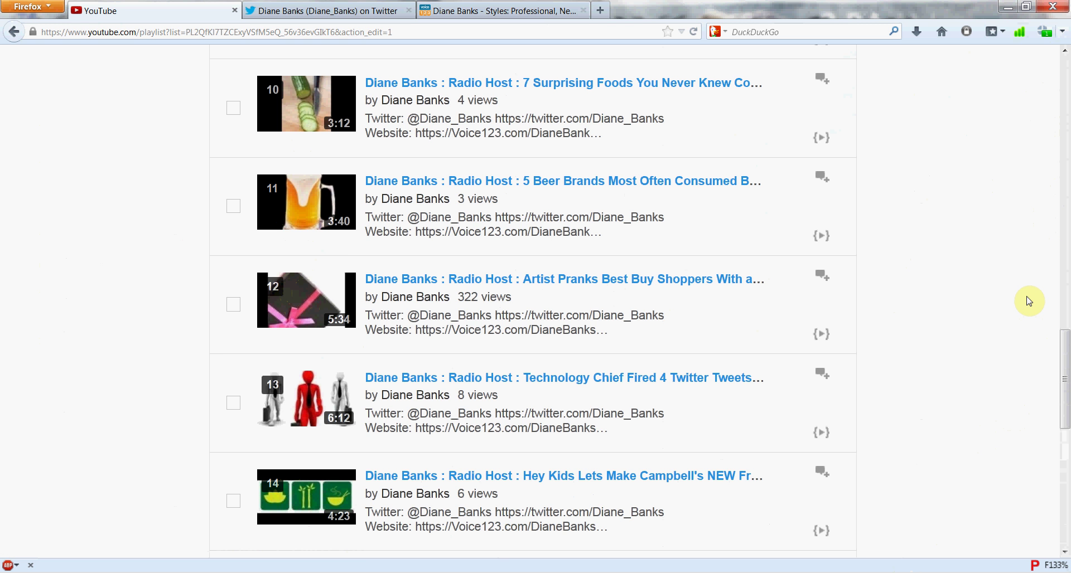
Step: Scroll to the top and save the playlist edits with Done
scroll(1029, 301, "up", 4)
scroll(1029, 301, "up", 3)
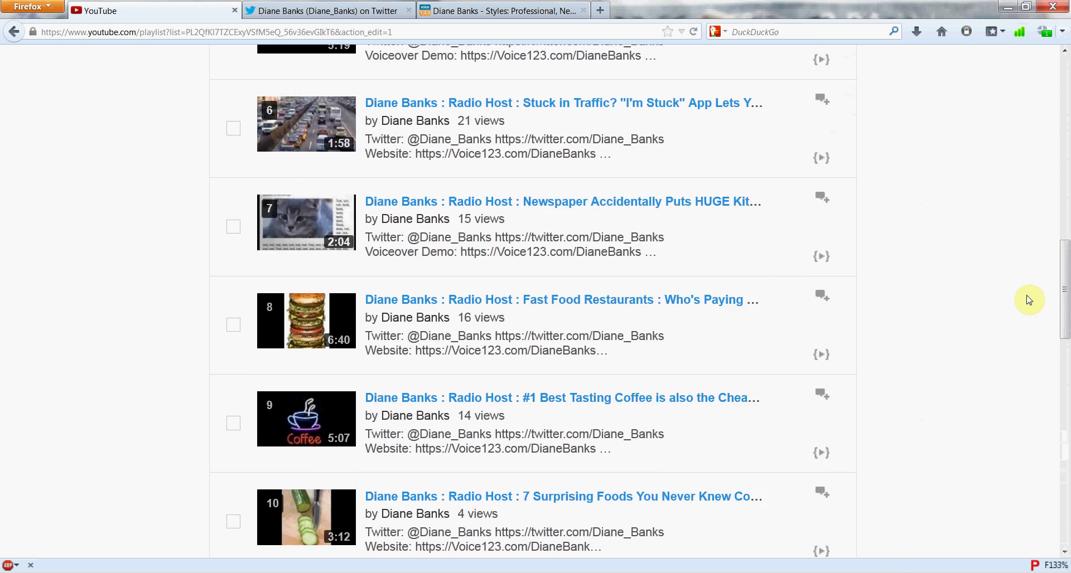
scroll(1029, 301, "up", 5)
scroll(1029, 300, "up", 6)
scroll(1029, 301, "up", 4)
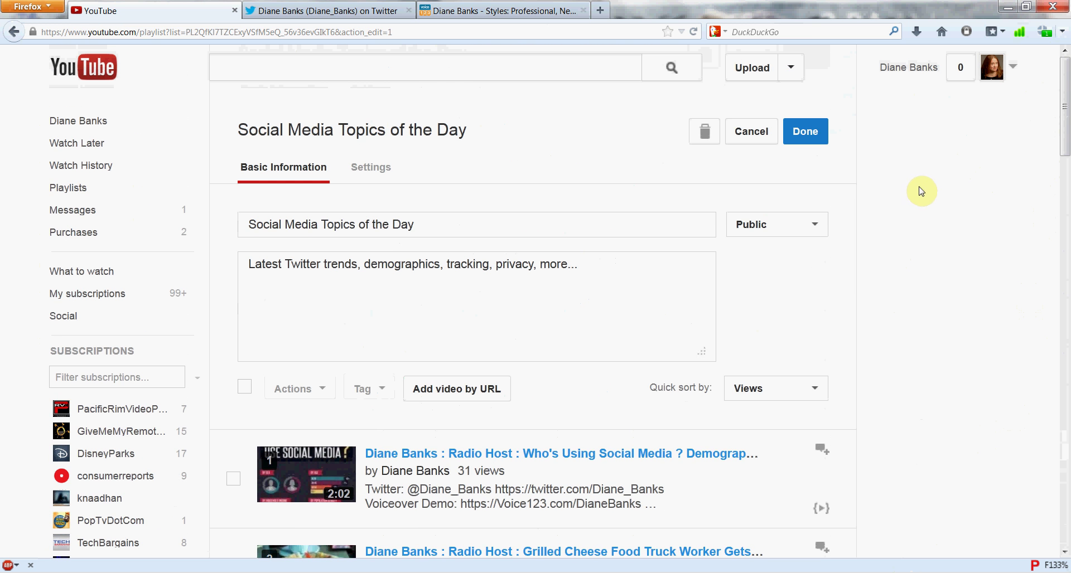
left_click(808, 135)
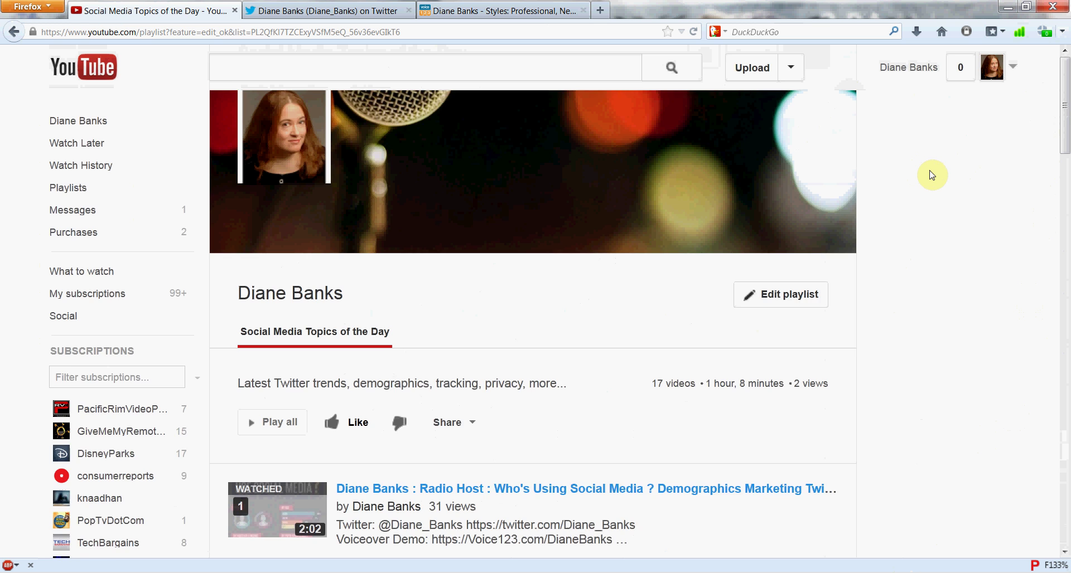
Step: Scroll through the saved playlist to check the entries
scroll(932, 175, "down", 4)
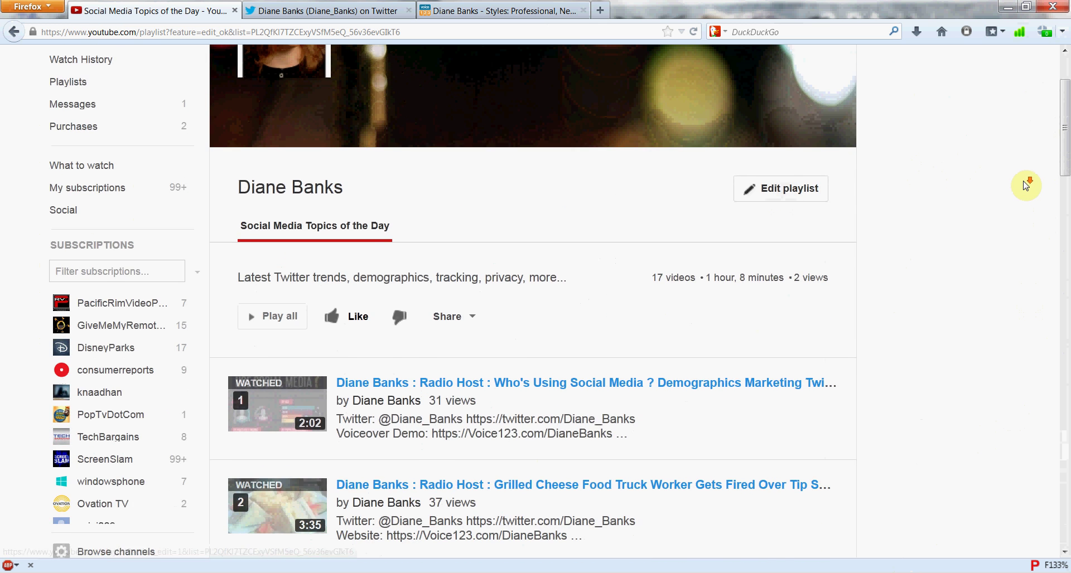
scroll(1025, 185, "down", 3)
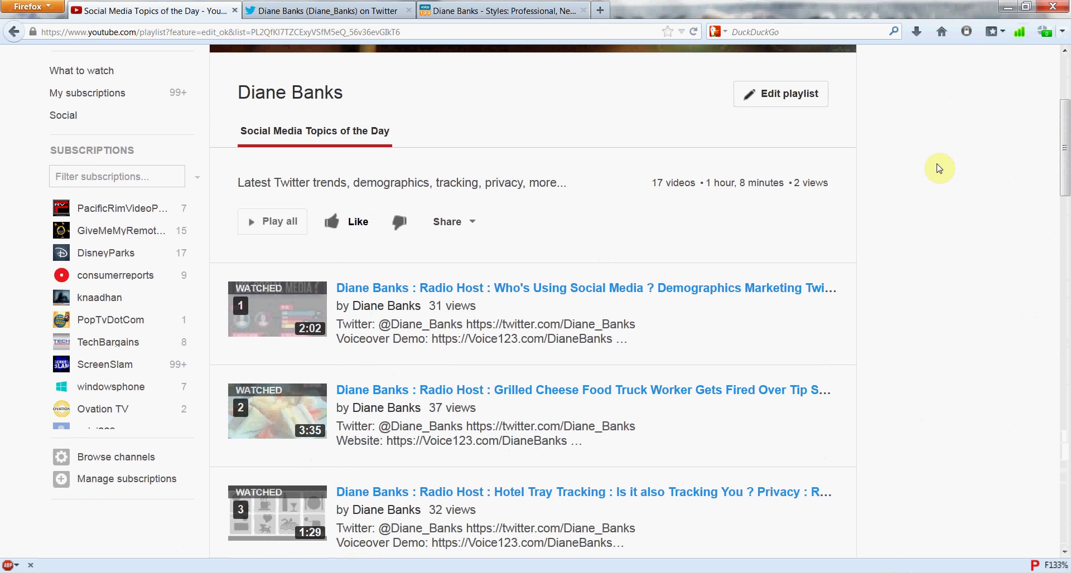
scroll(939, 169, "down", 10)
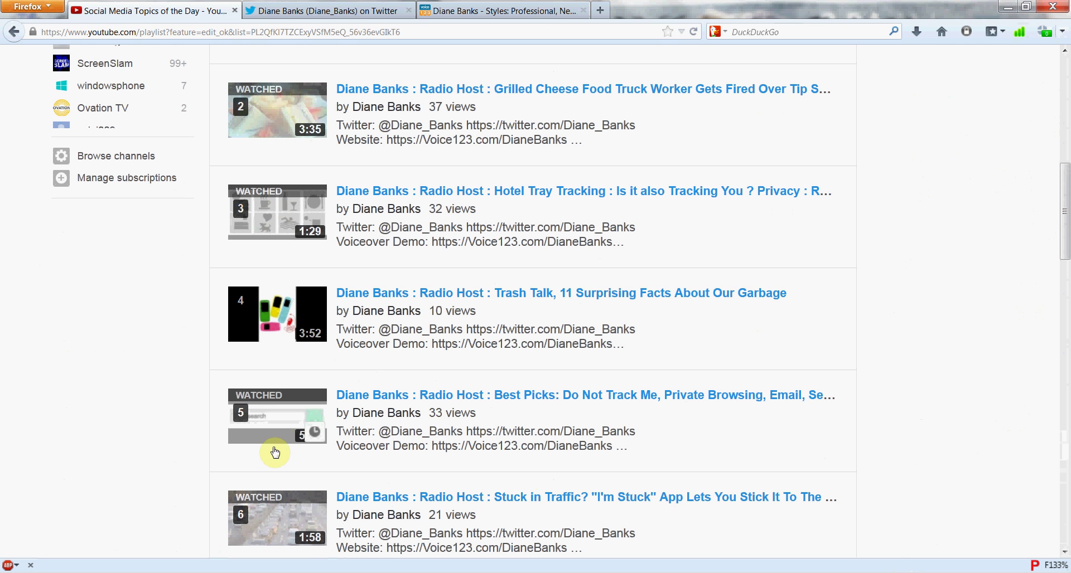
scroll(383, 287, "down", 2)
scroll(256, 389, "down", 10)
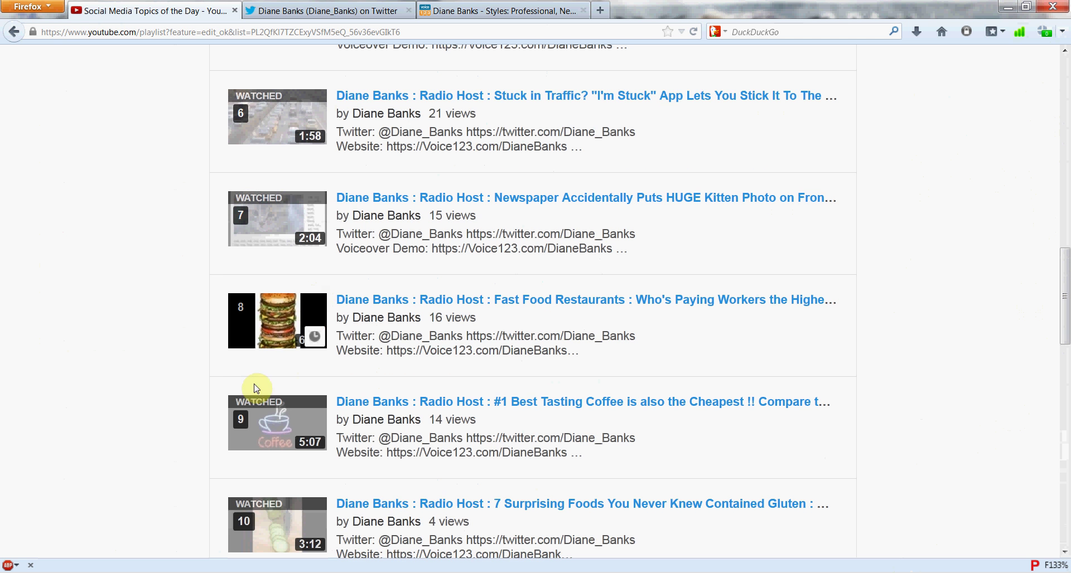
scroll(299, 83, "up", 8)
scroll(669, 168, "up", 3)
scroll(1066, 211, "up", 9)
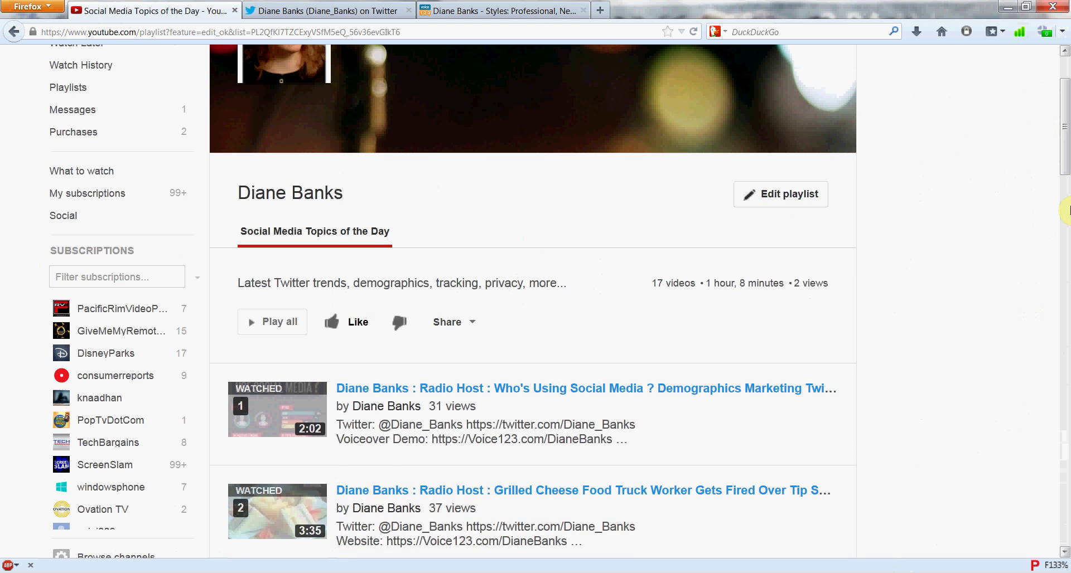
Step: Reopen the playlist editor and save it once more with Done
left_click(775, 195)
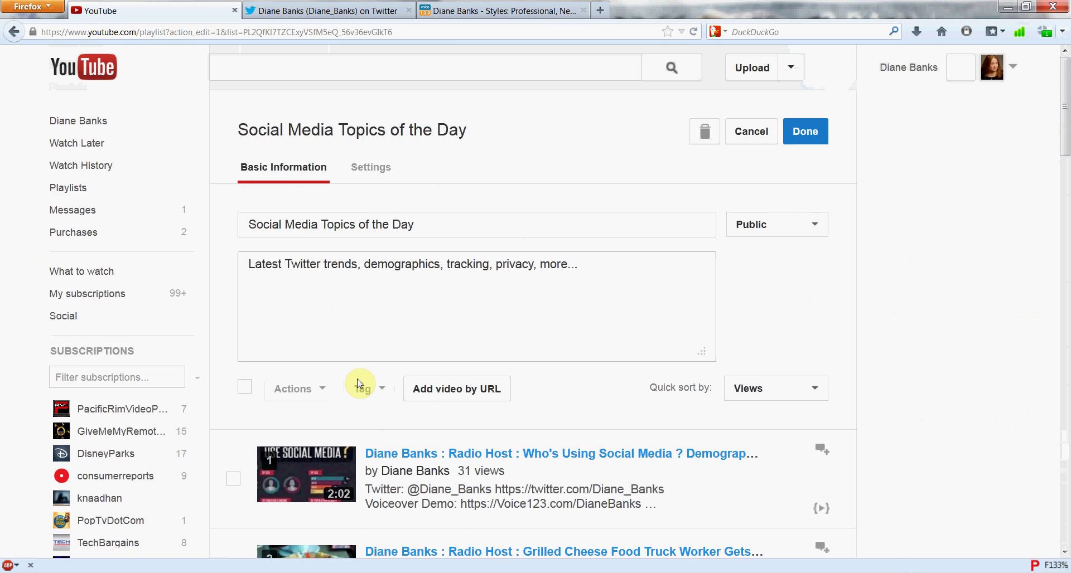
scroll(371, 294, "down", 6)
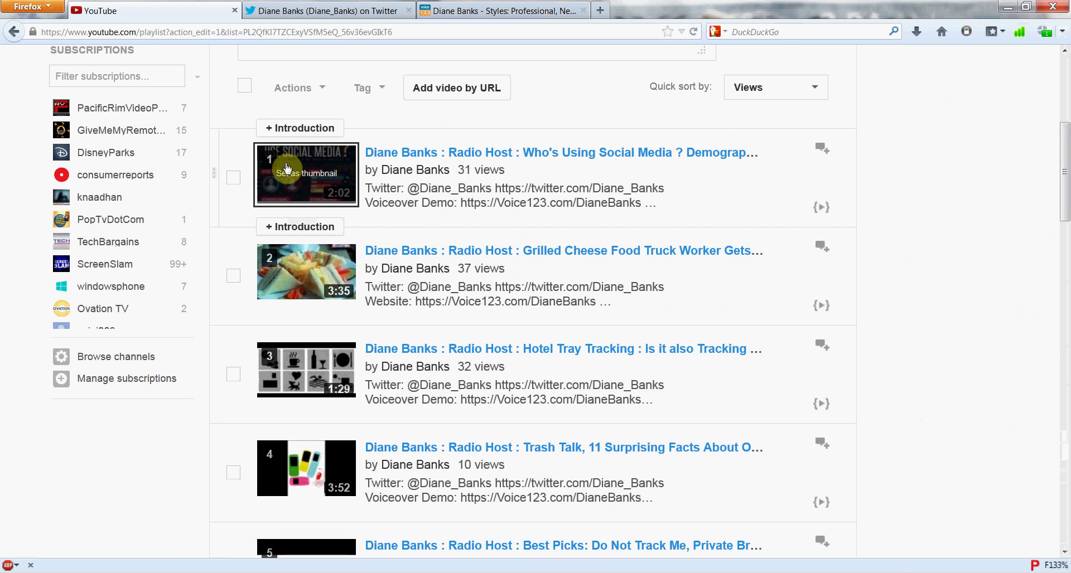
scroll(1018, 239, "up", 5)
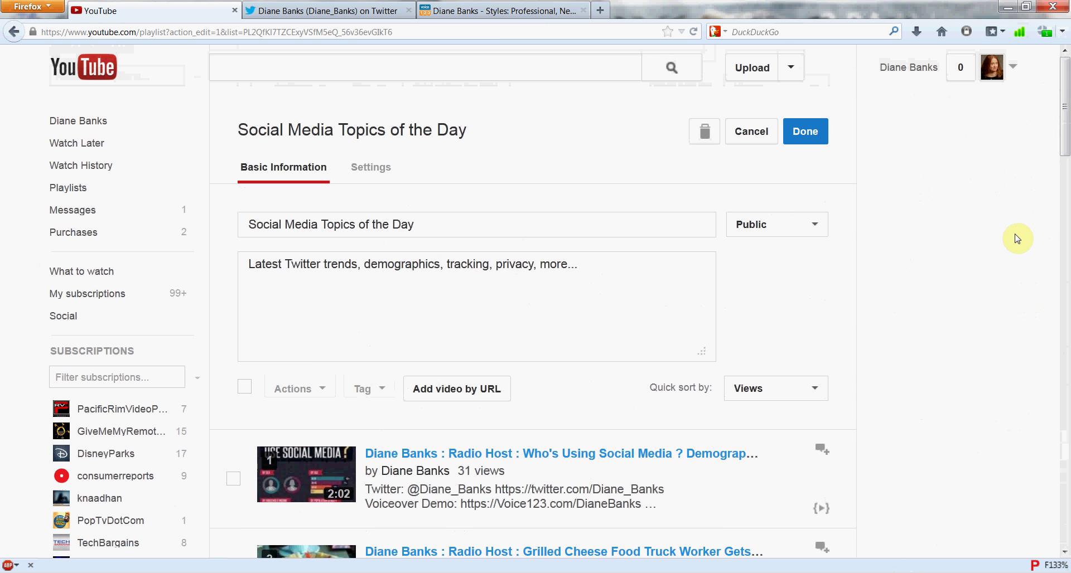
left_click(806, 132)
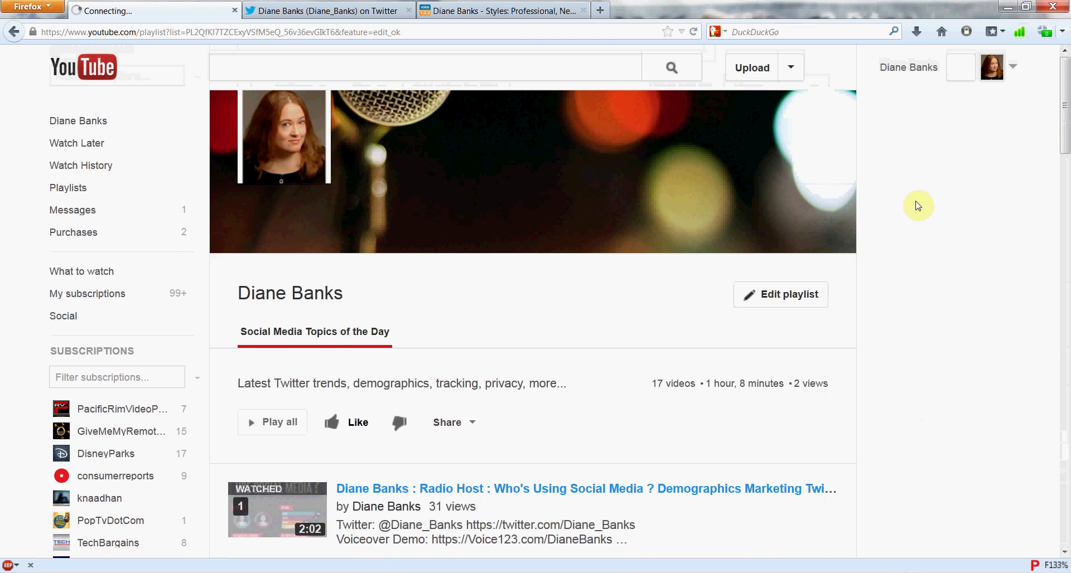
scroll(1020, 216, "down", 5)
scroll(1028, 215, "up", 1)
scroll(1049, 335, "up", 5)
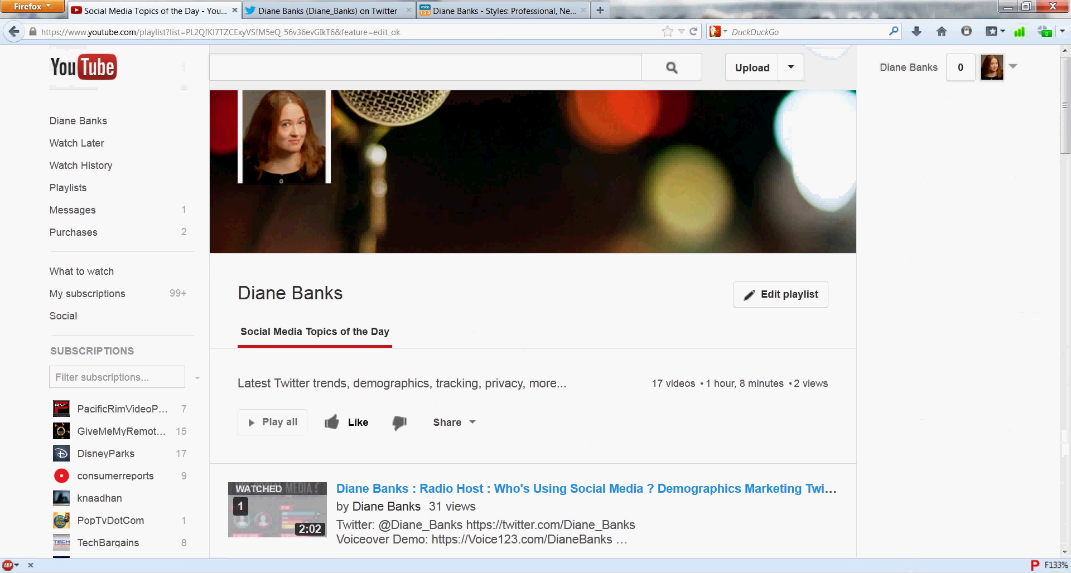
Step: Return the playlist page zoom to 100% and scroll back to the top
left_click(1045, 568)
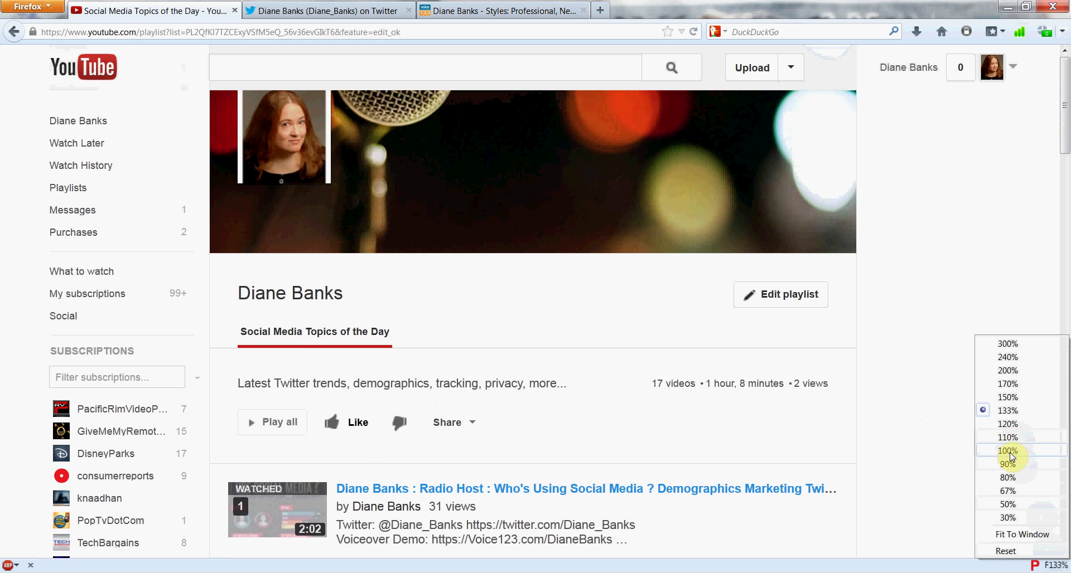
left_click(1008, 451)
scroll(999, 279, "down", 10)
scroll(995, 301, "down", 5)
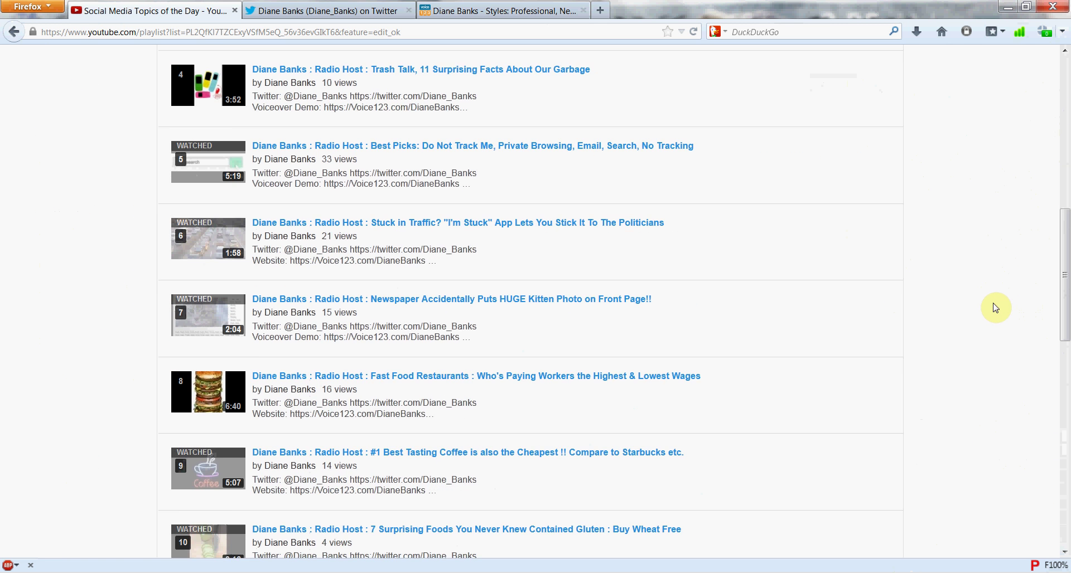
scroll(997, 310, "up", 3)
scroll(998, 311, "up", 11)
scroll(987, 267, "up", 3)
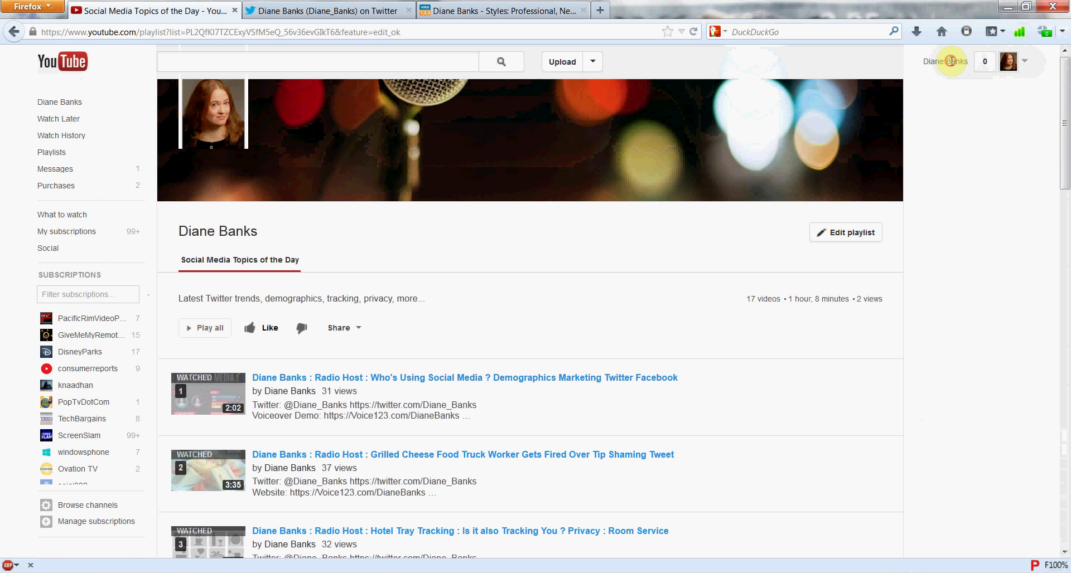
Step: Open the channel page and scroll to Playlists showing the pink-ribbon thumbnail
left_click(951, 61)
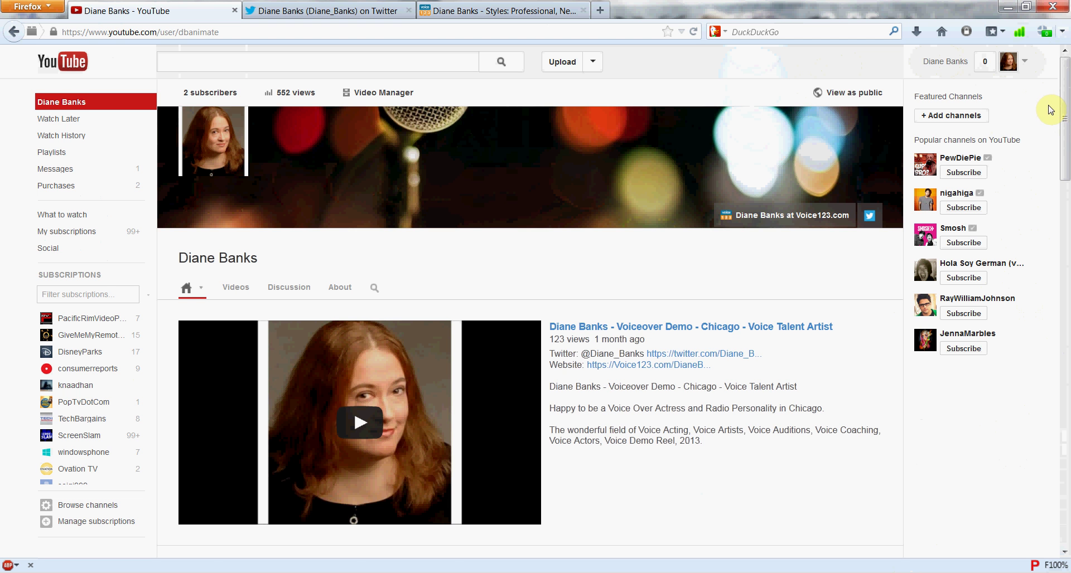
scroll(1049, 109, "down", 3)
scroll(1057, 114, "down", 4)
scroll(1059, 115, "down", 2)
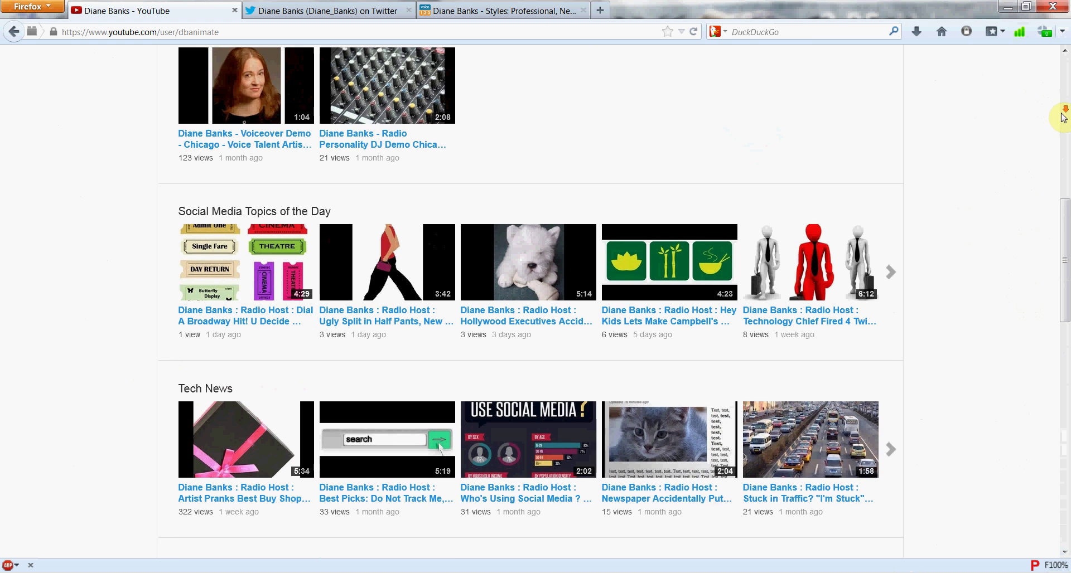
scroll(1063, 118, "down", 4)
scroll(1067, 124, "down", 3)
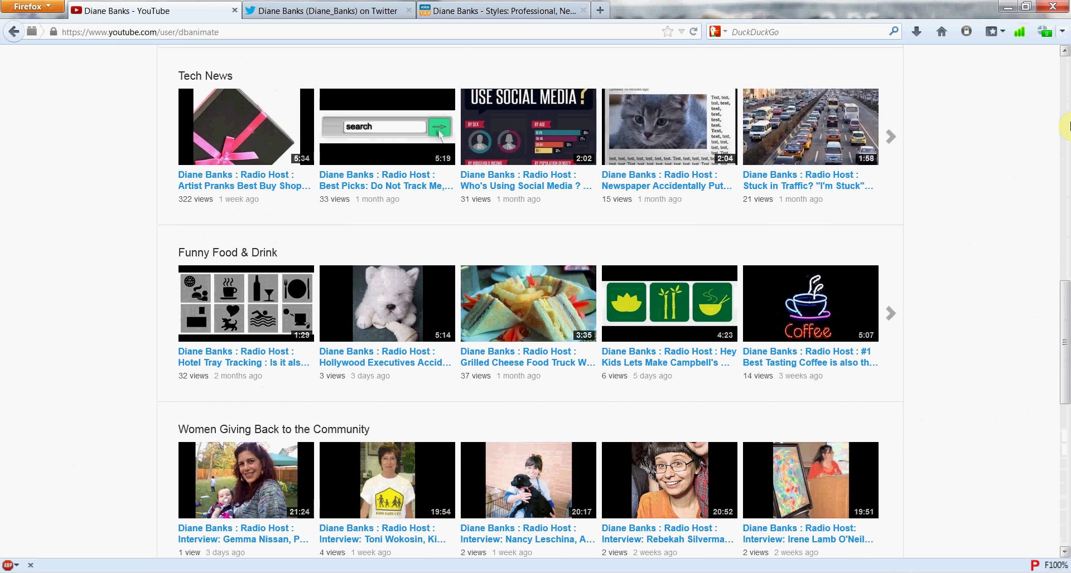
scroll(1067, 124, "down", 2)
scroll(1067, 124, "down", 2)
scroll(1067, 124, "down", 6)
Step: Scroll back up to the top of the channel page
scroll(1065, 123, "up", 3)
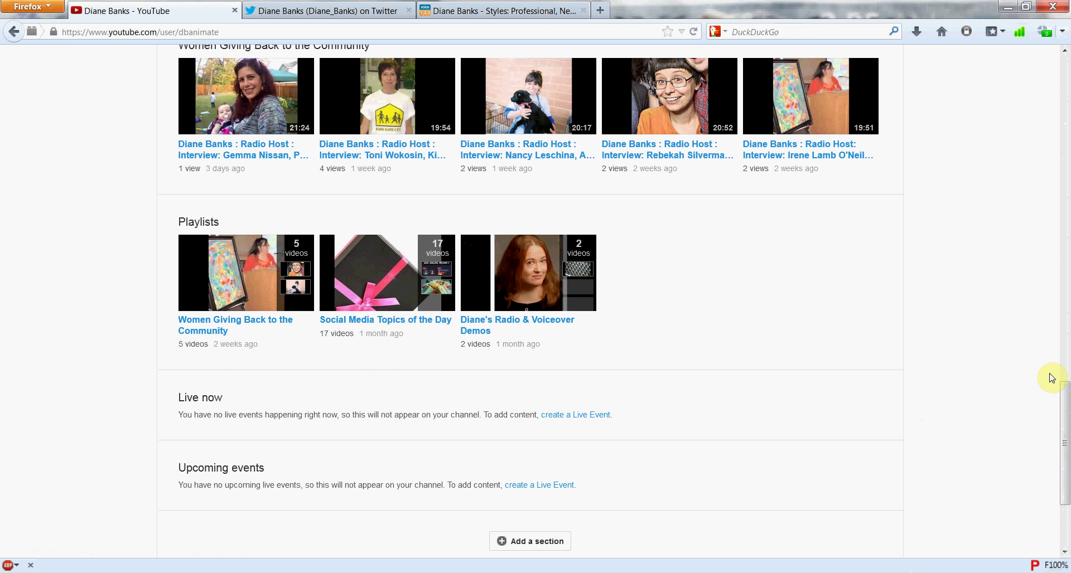
scroll(1054, 380, "up", 2)
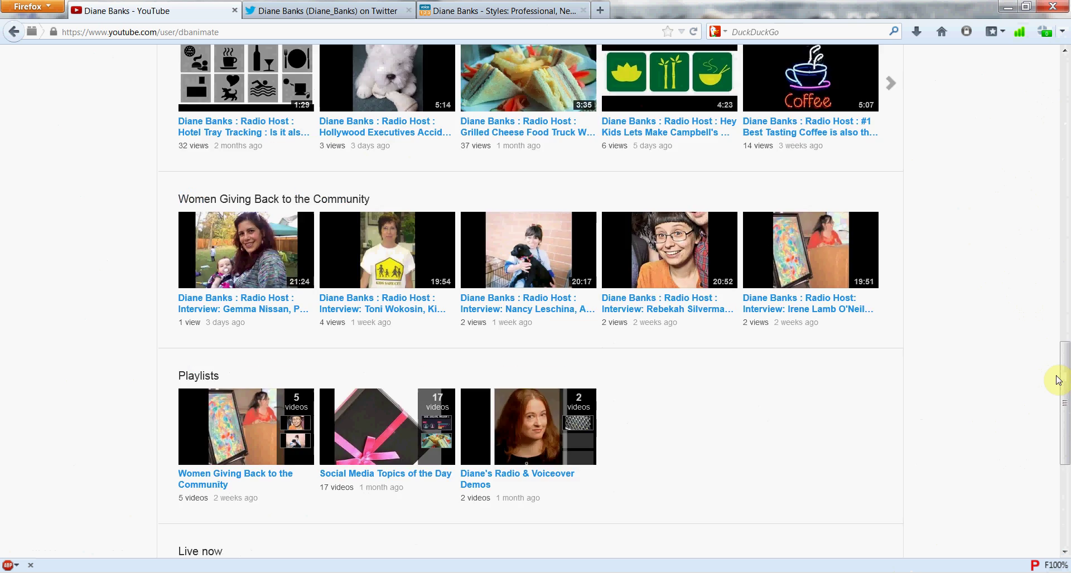
scroll(1056, 377, "up", 3)
scroll(1056, 374, "up", 3)
scroll(1058, 372, "up", 3)
scroll(1057, 372, "up", 6)
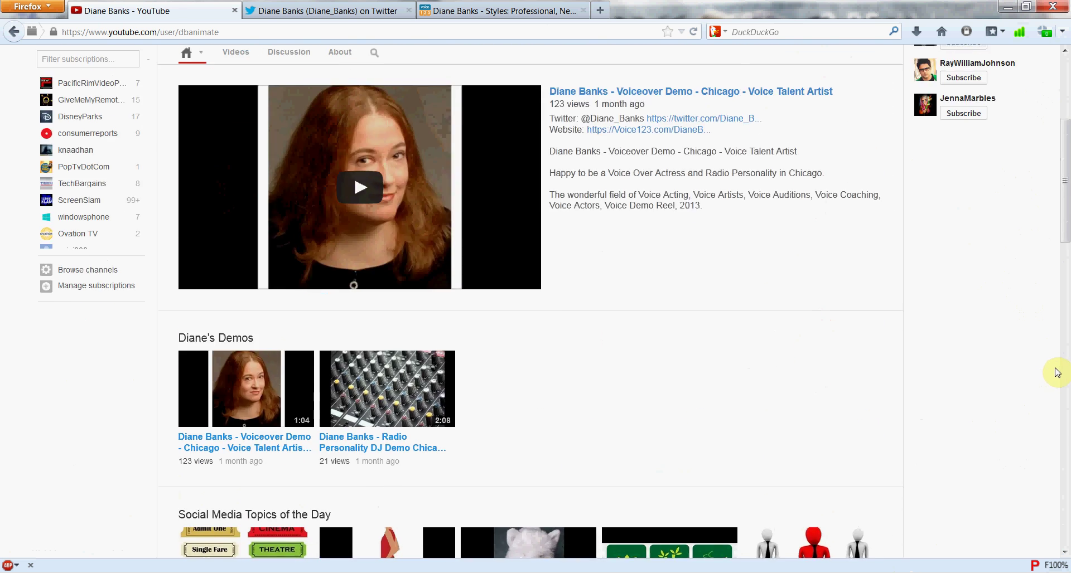
scroll(1052, 370, "up", 3)
scroll(1047, 368, "up", 1)
scroll(1047, 368, "up", 2)
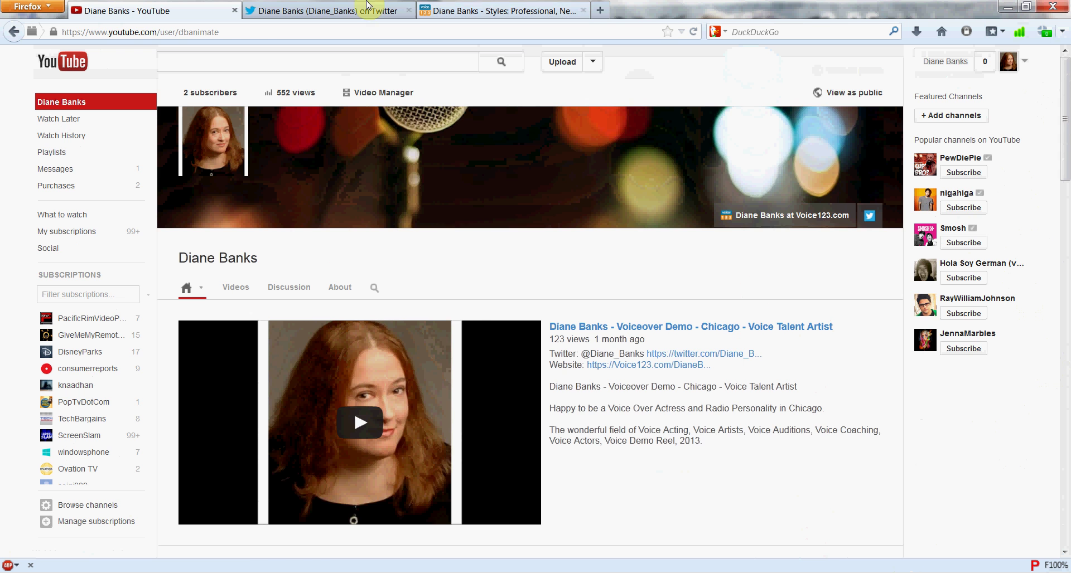
Step: Revisit the Twitter and Voice123 profiles, then return to the YouTube channel
left_click(290, 11)
left_click_drag(684, 185, 603, 186)
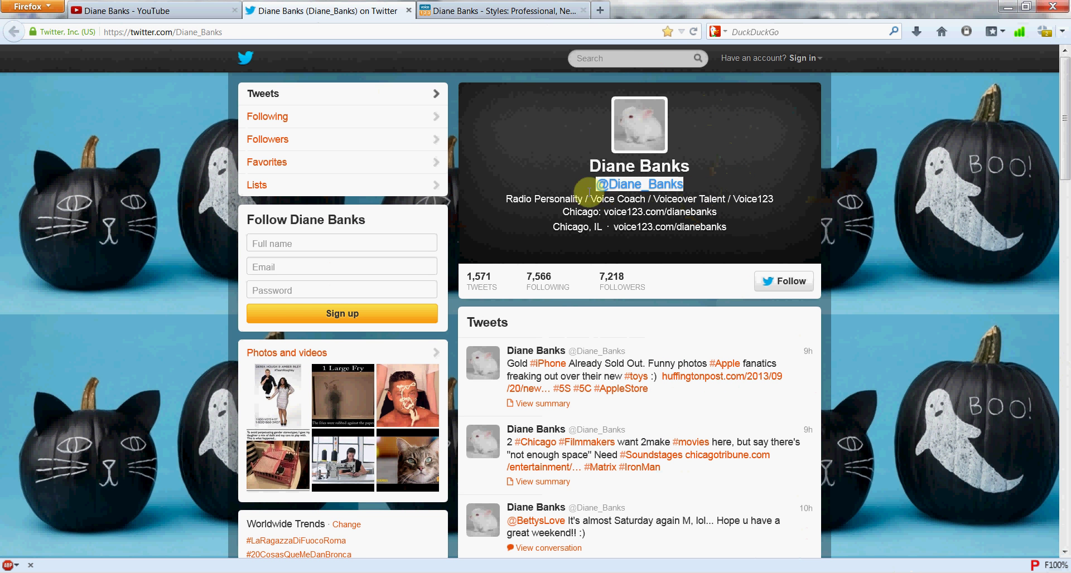
left_click(496, 10)
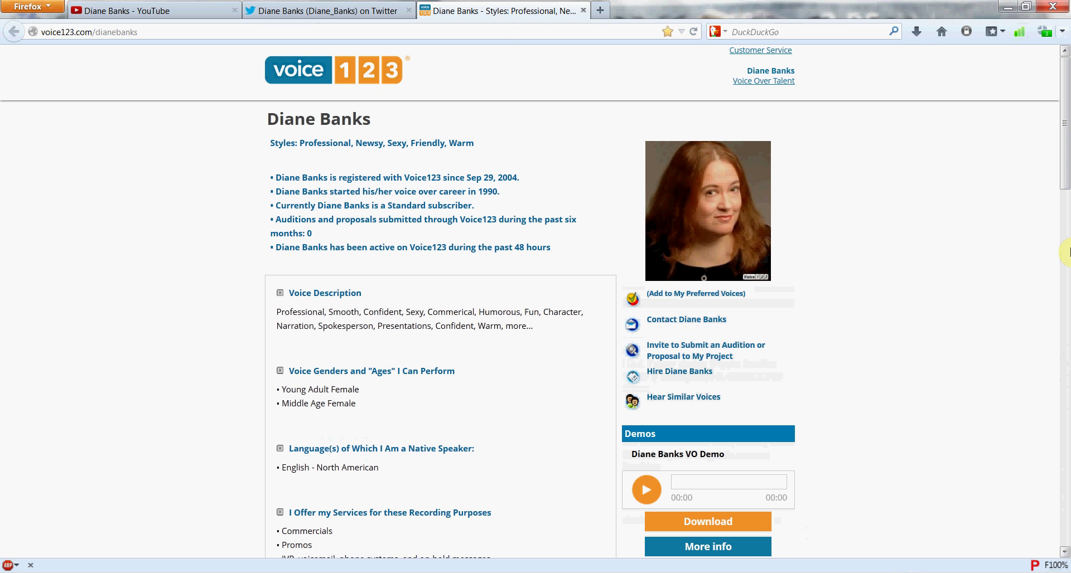
left_click(173, 12)
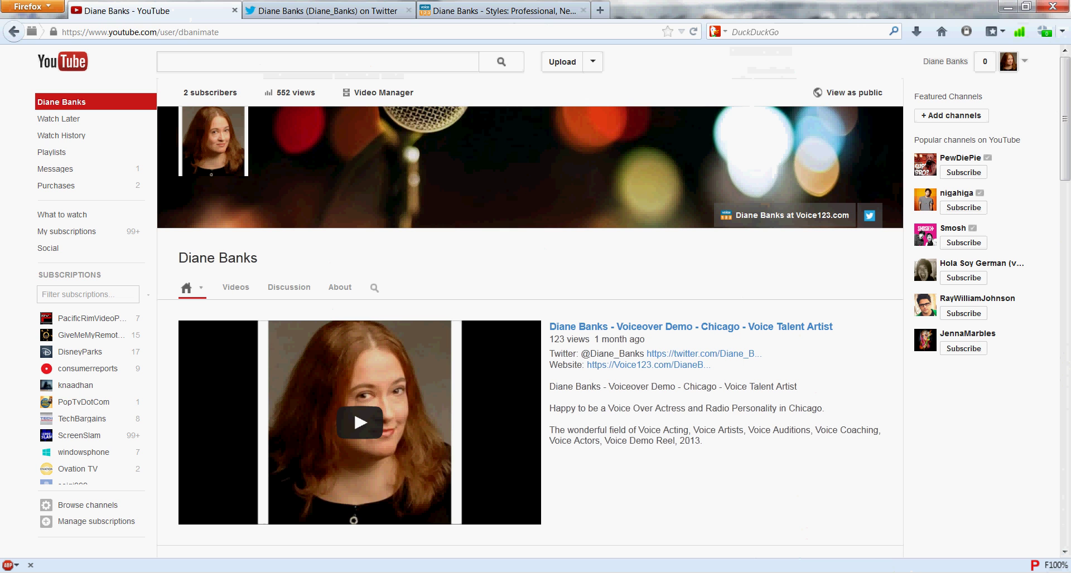
left_click(701, 522)
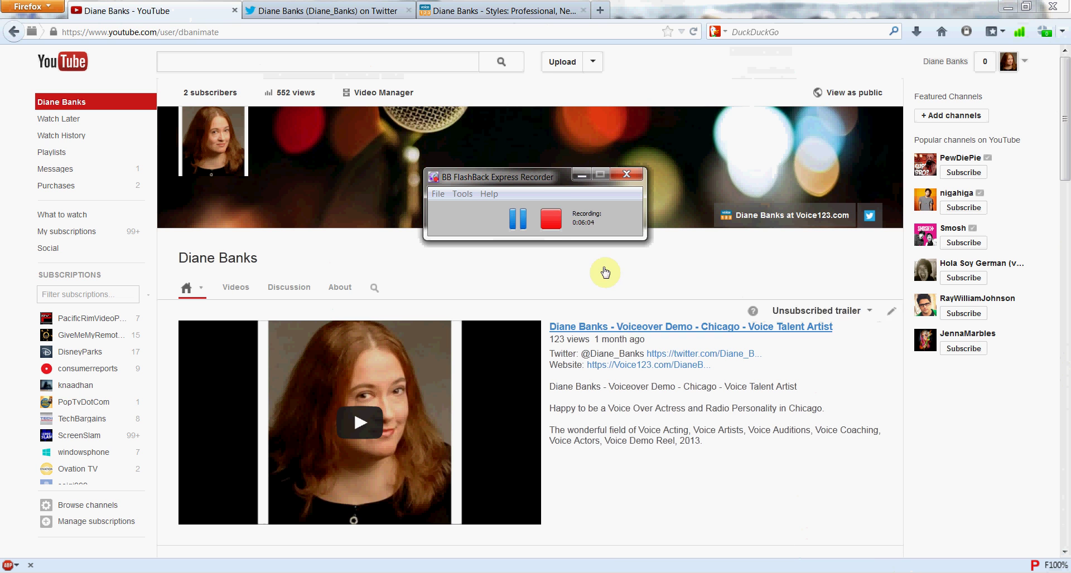